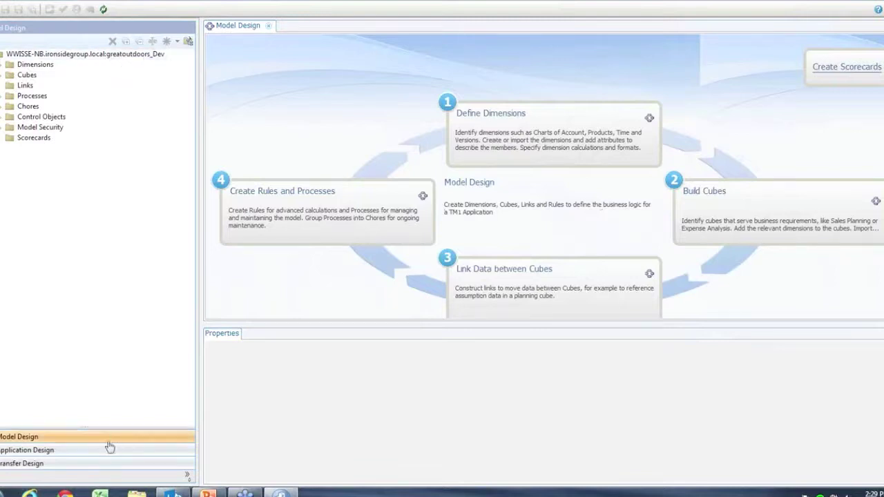
Step: In Transfer Design, create a transfer specification container store using the folder C:\TM1DBMS\TransferProcess\Specifications
left_click(114, 467)
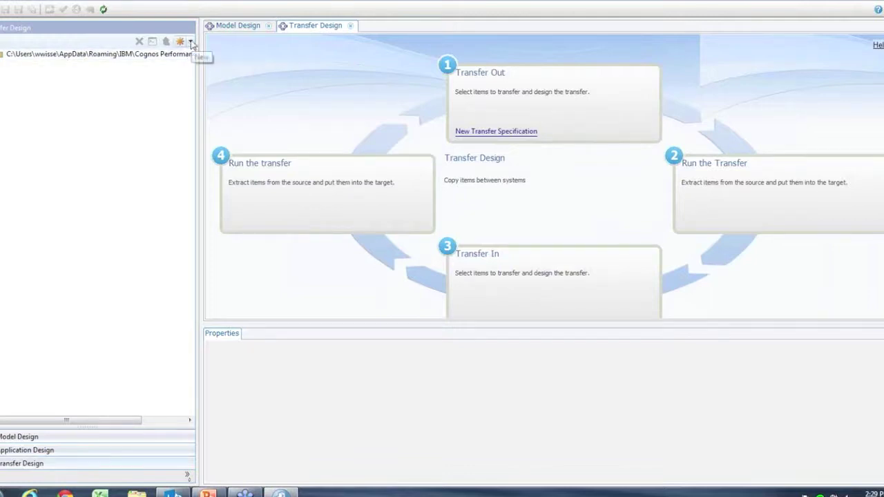
left_click(191, 44)
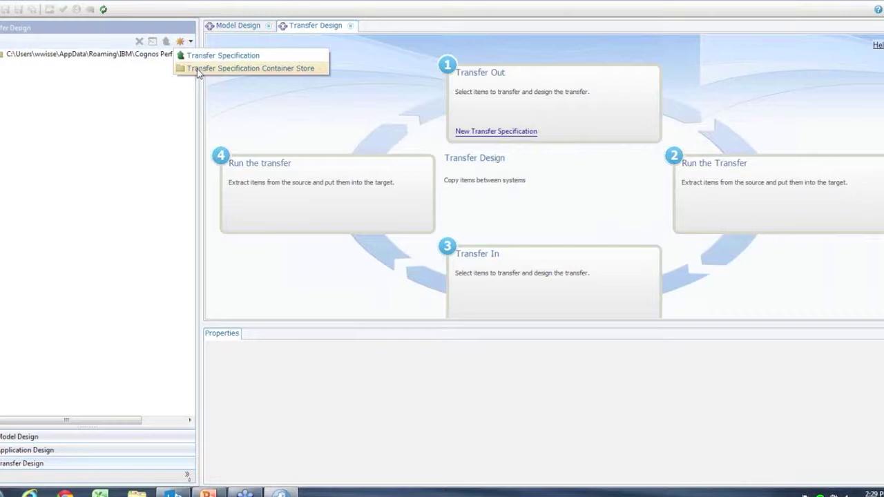
left_click(198, 70)
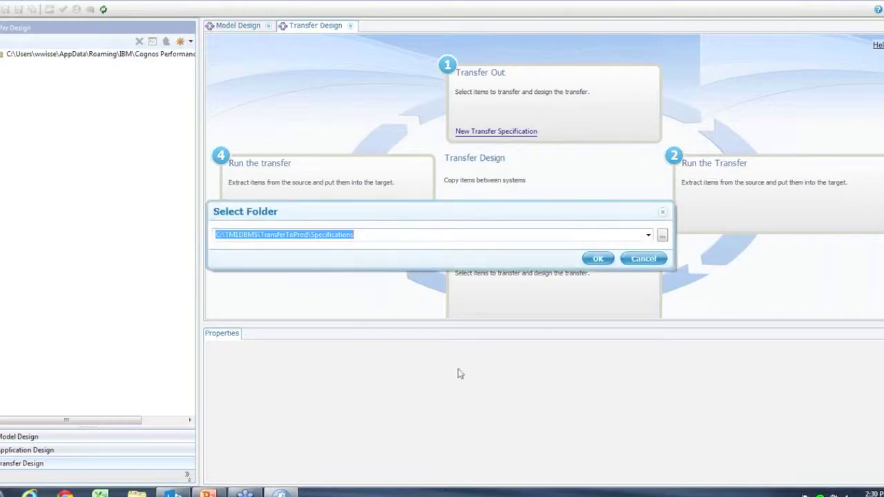
left_click(662, 236)
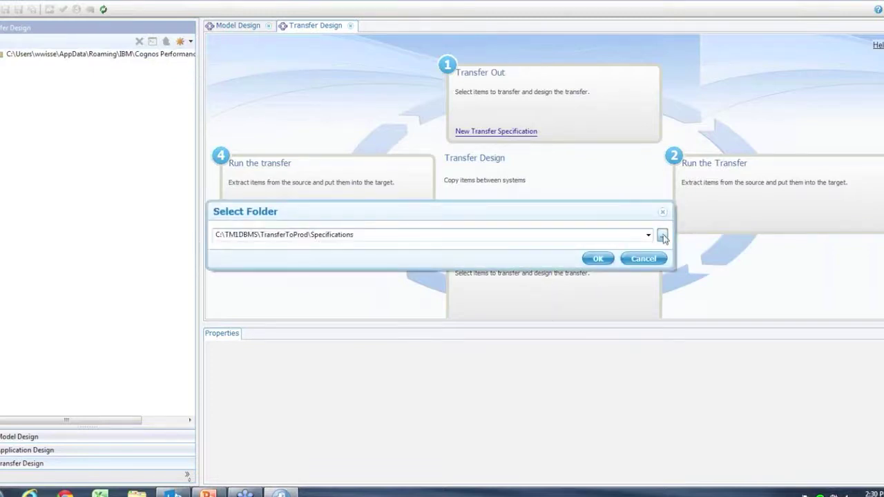
left_click_drag(733, 238, 733, 339)
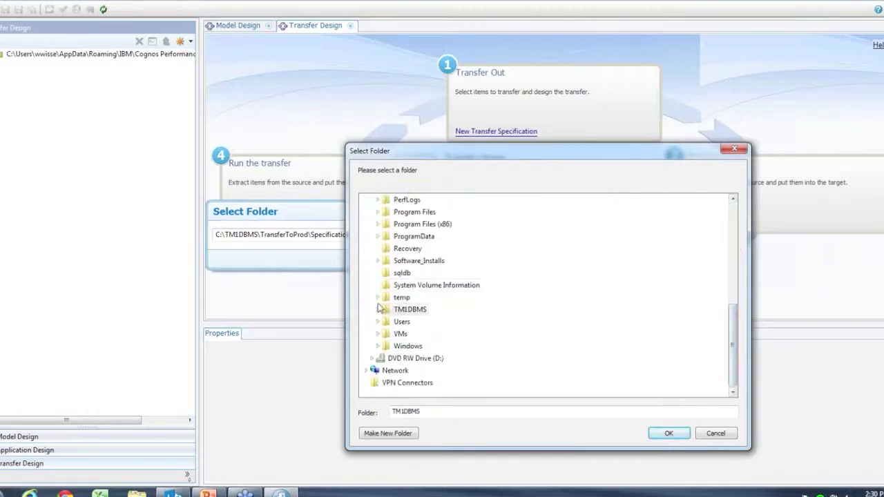
left_click(378, 309)
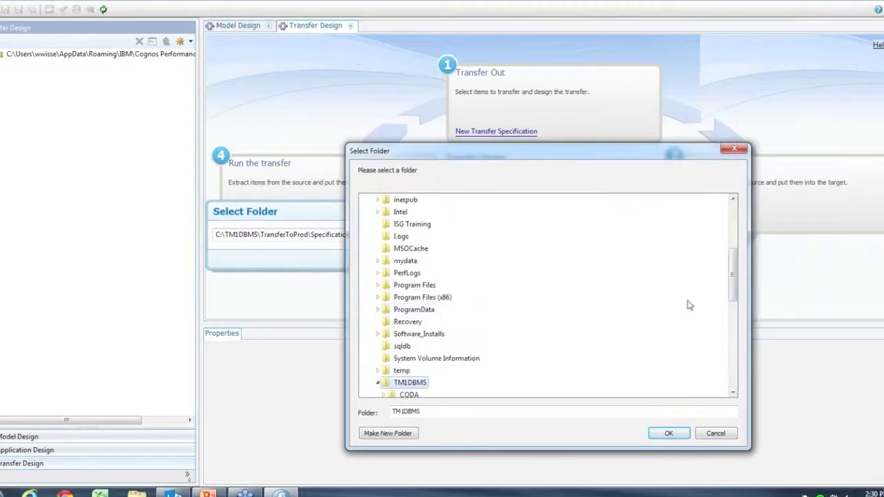
left_click_drag(735, 269, 736, 335)
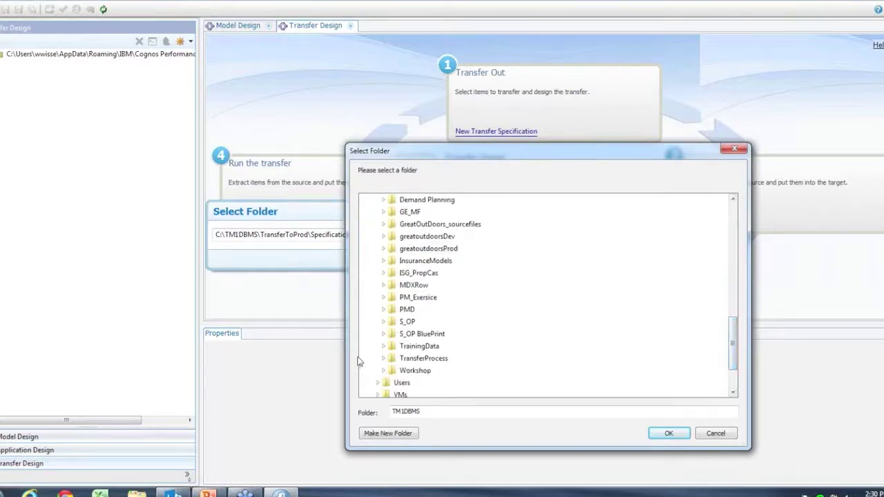
left_click(383, 359)
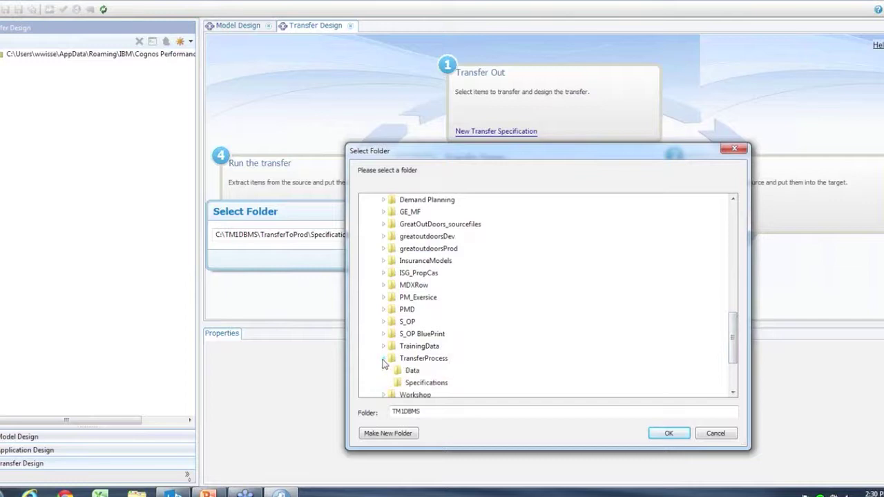
left_click(423, 389)
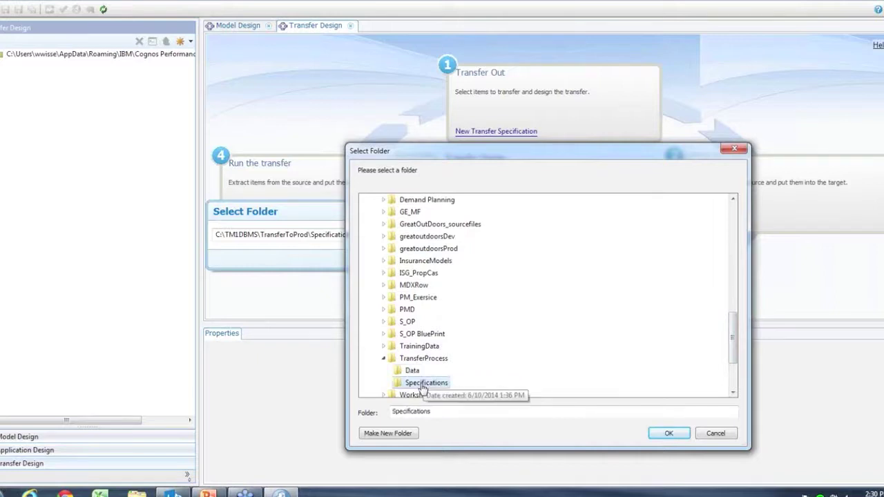
left_click(668, 433)
left_click(598, 260)
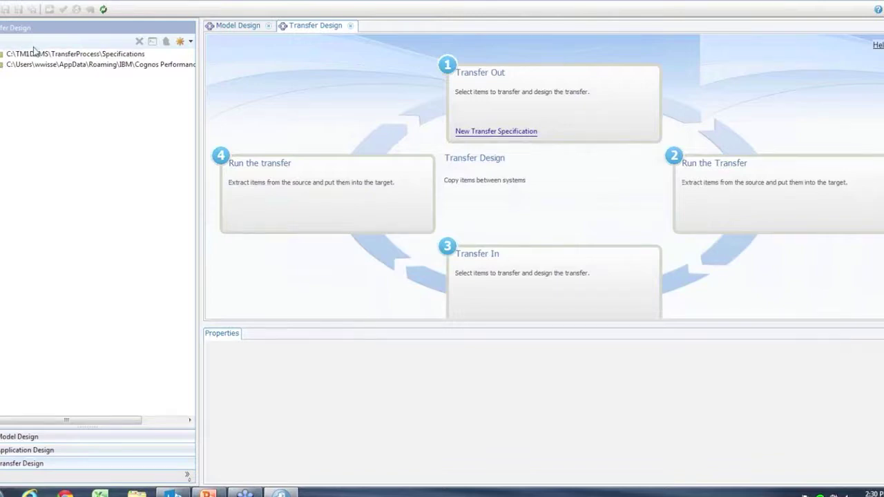
Step: Start a Transfer Out for the Price and Cost cube from the model's cubes in Model Design
left_click(42, 439)
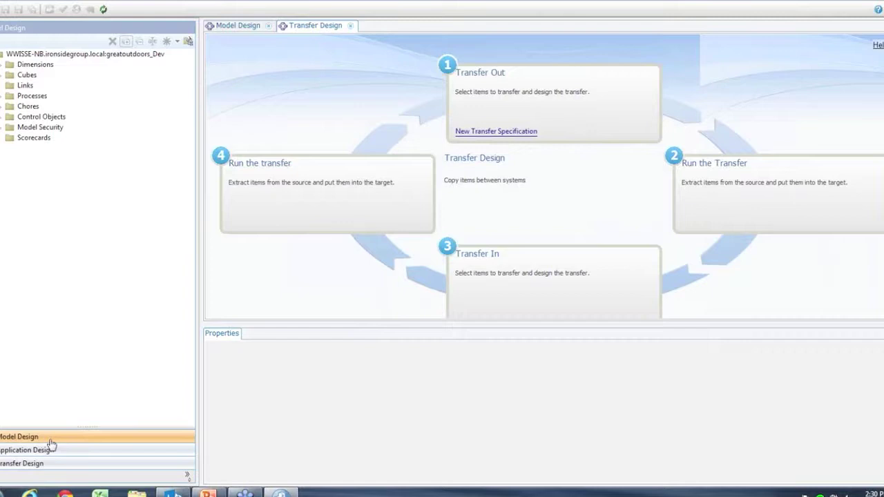
left_click(2, 76)
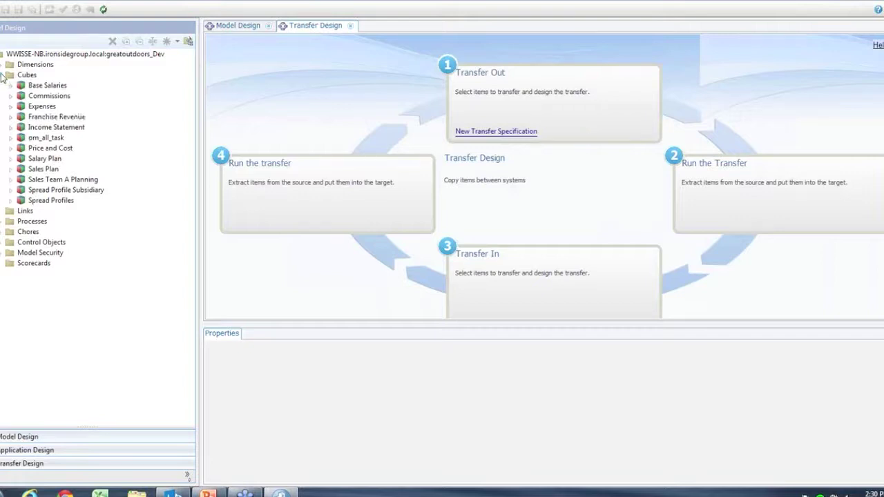
left_click(35, 151)
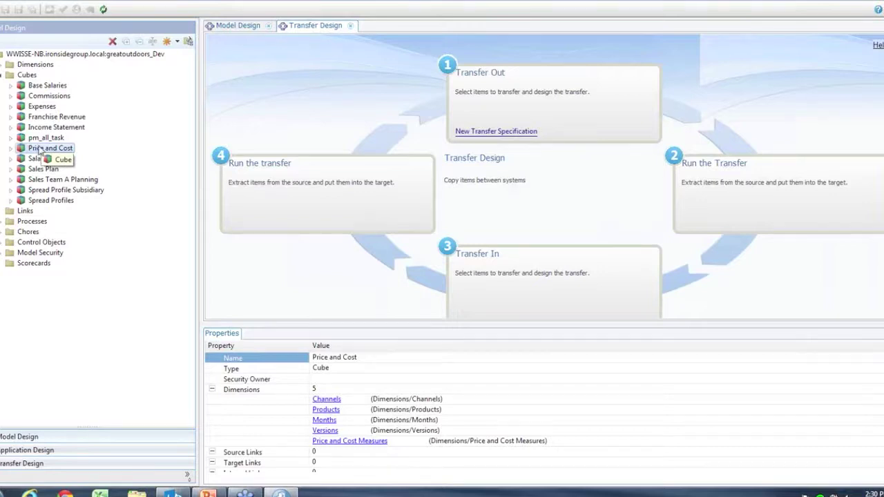
mouse_move(40, 151)
left_mouse_down()
mouse_move(39, 163)
mouse_move(39, 153)
left_mouse_up()
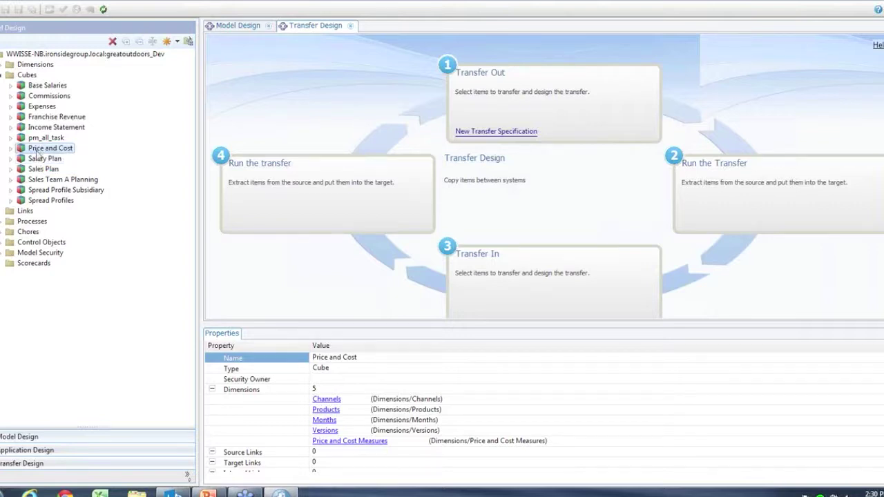
right_click(40, 151)
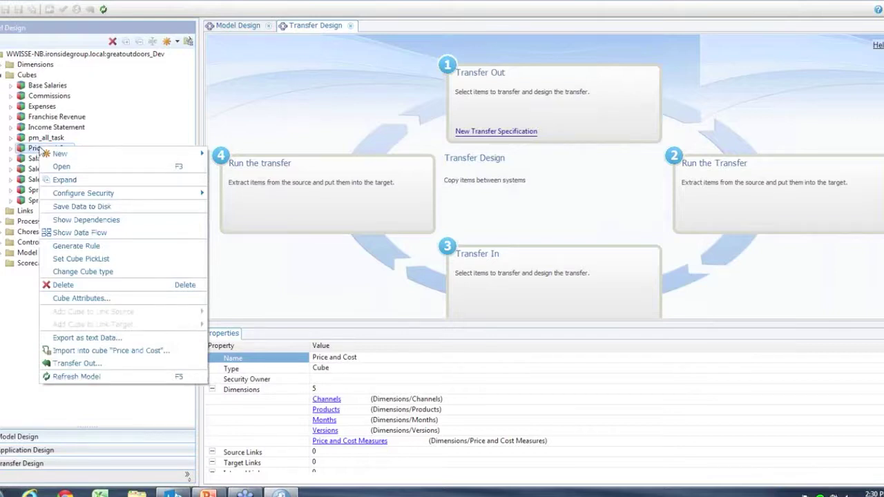
left_click(76, 364)
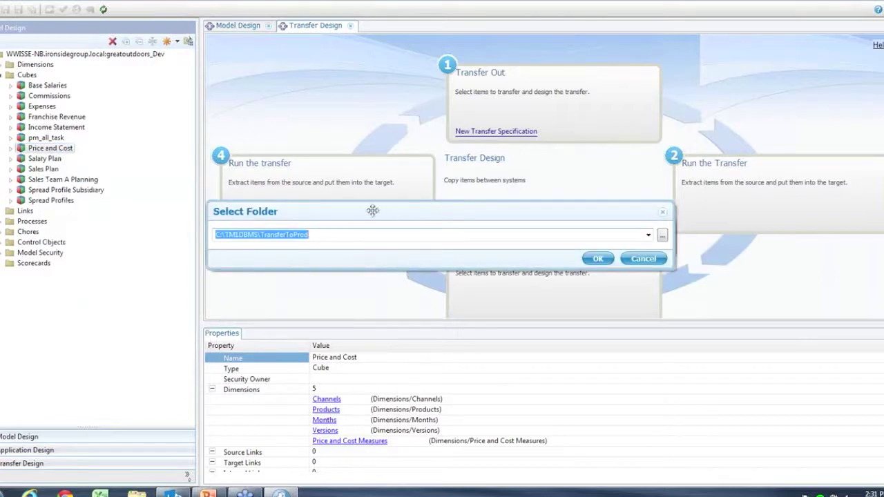
Step: Set the transfer's destination folder to C:\TM1DBMS\TransferProcess\Data and confirm it
left_click_drag(383, 205, 370, 187)
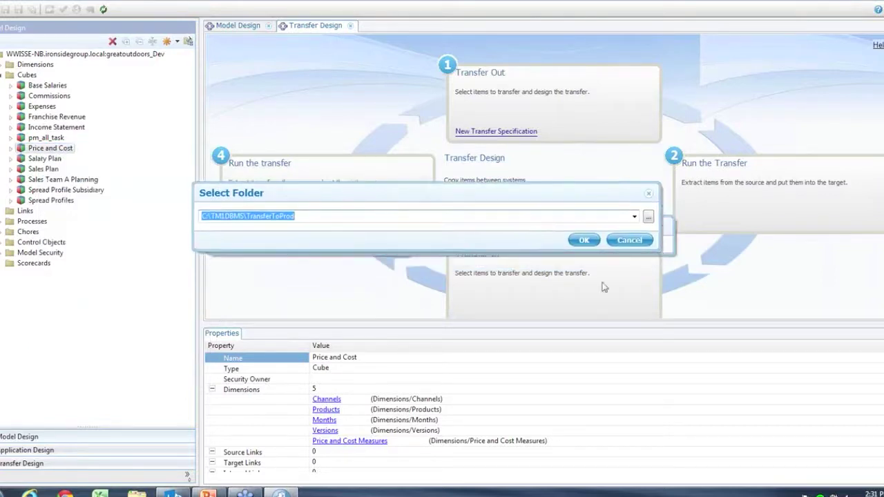
left_click(649, 218)
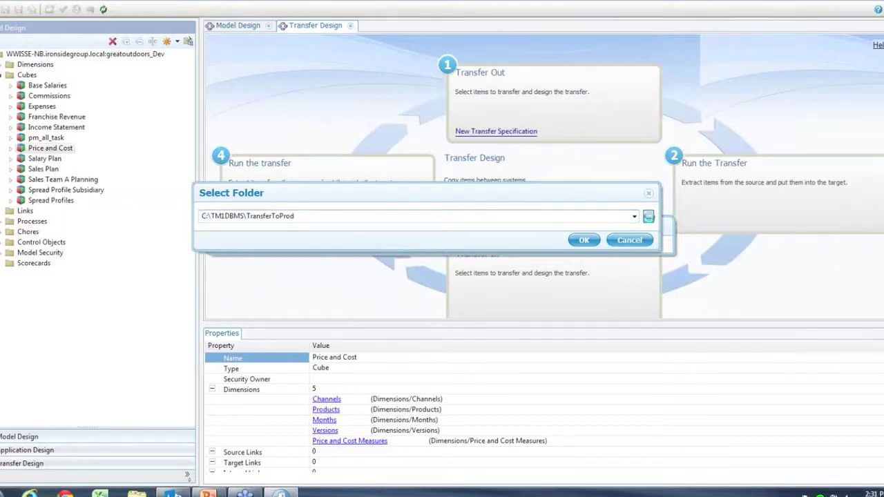
scroll(706, 281, "down", 6)
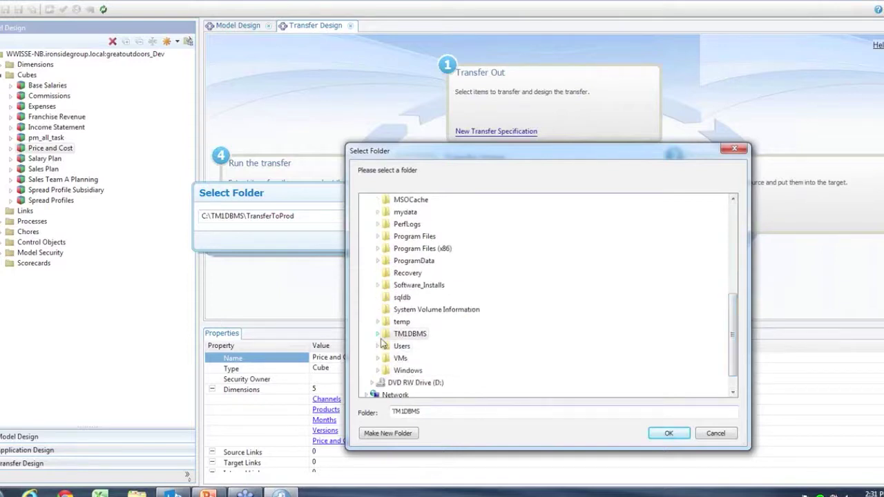
left_click(378, 333)
scroll(419, 382, "down", 7)
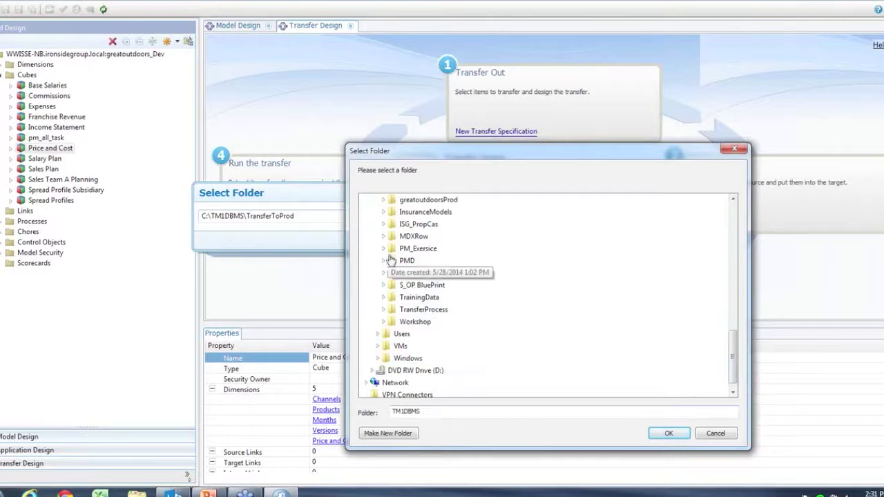
left_click(384, 310)
left_click(408, 322)
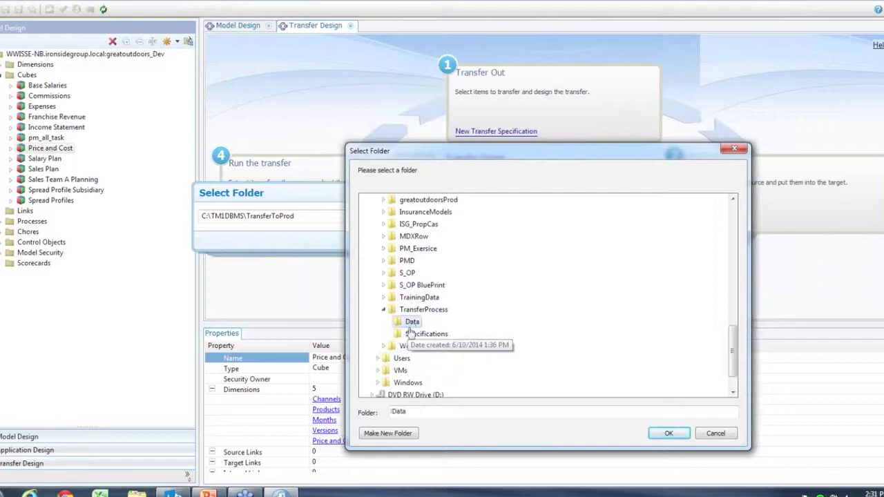
left_click(666, 434)
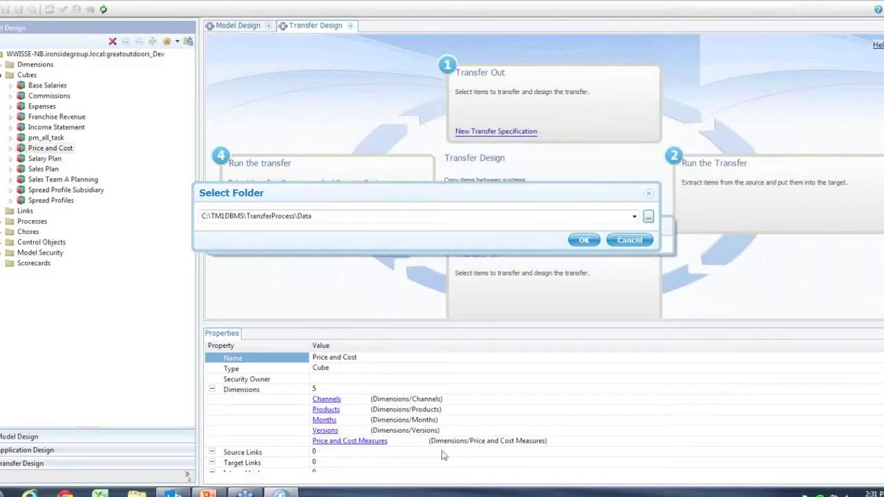
left_click(584, 239)
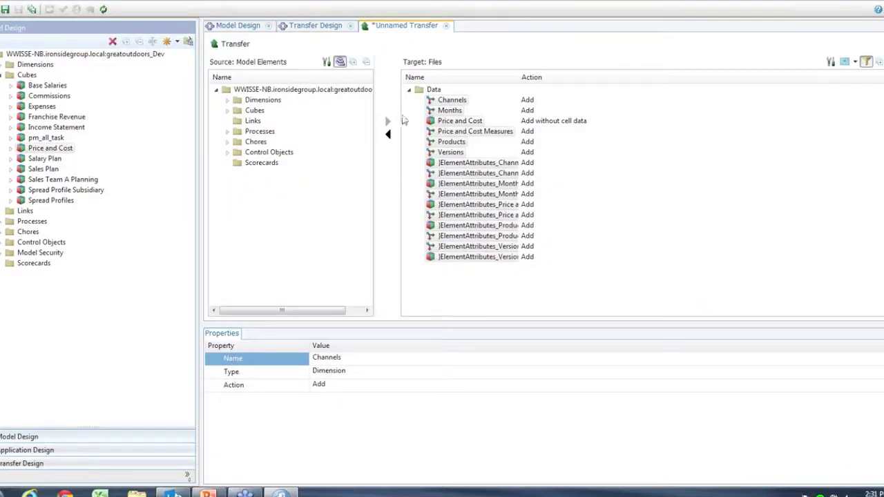
Step: Widen the target Name column and include data for cubes so Price and Cost transfers with its cell data
left_click_drag(517, 80, 590, 80)
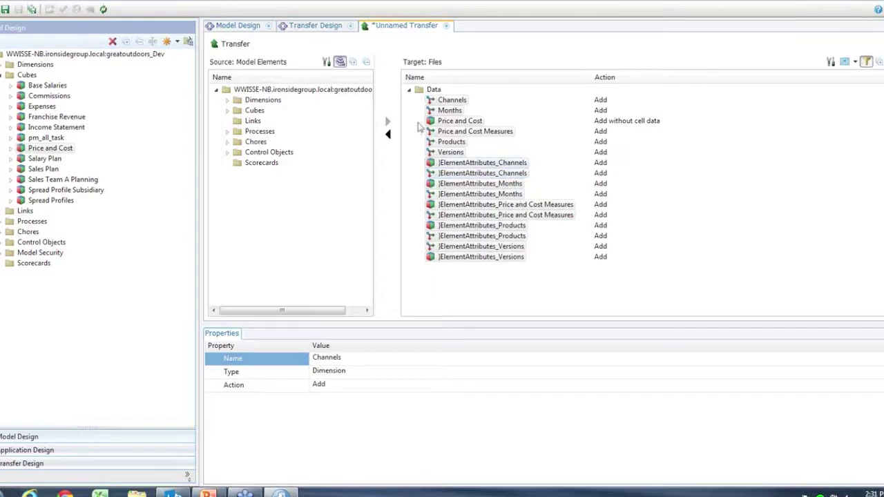
left_click(454, 126)
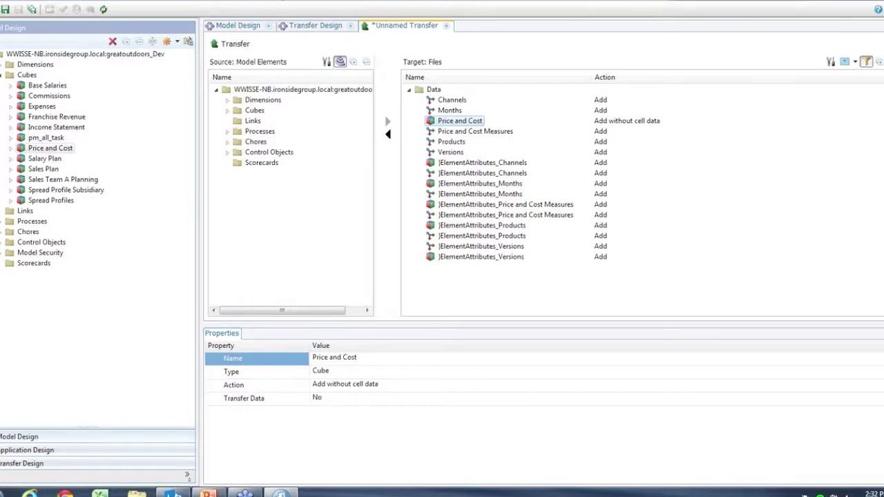
key("super+Down")
left_click(647, 66)
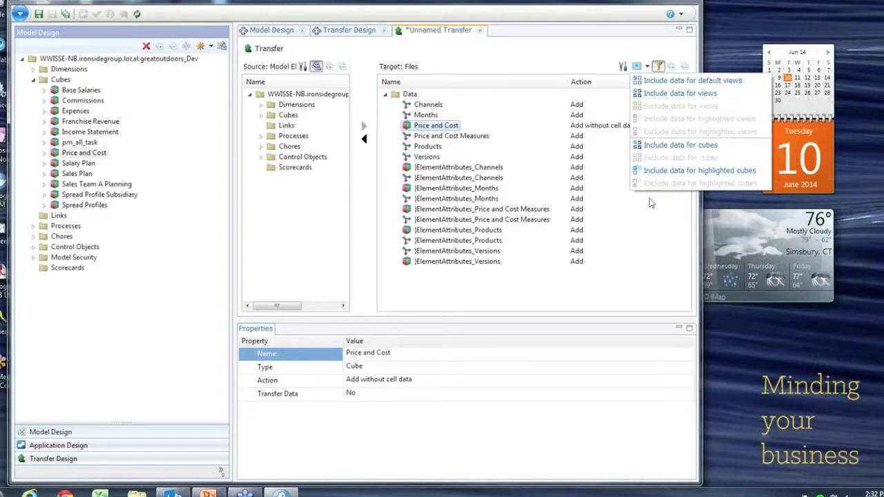
left_click(655, 146)
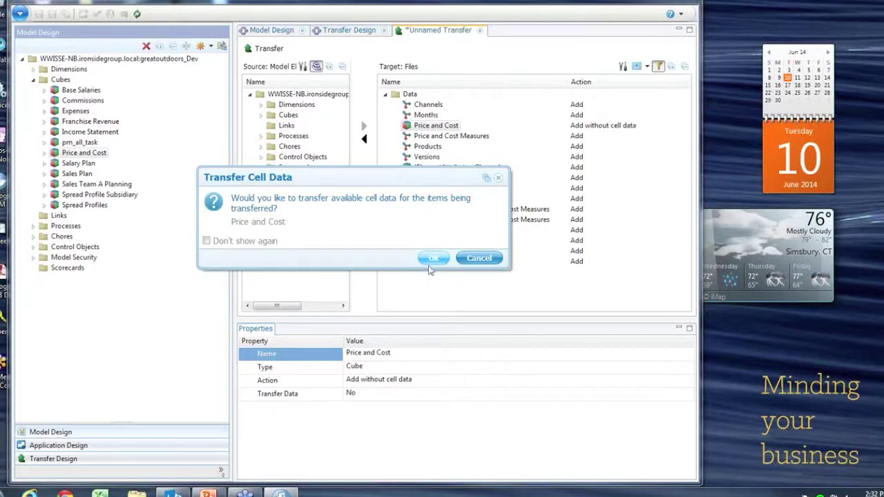
left_click(434, 261)
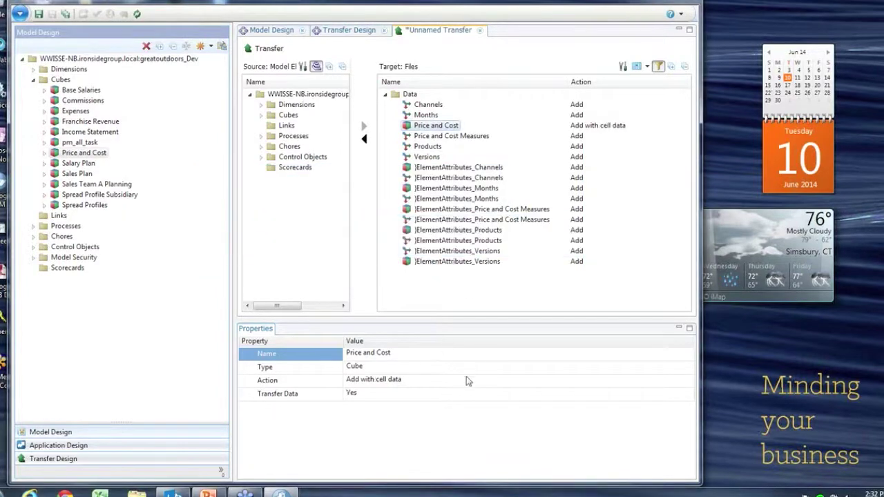
Step: Add the Price and Cost views Precio y coste_ES, Preise und Kosten_DE and Price and Cost for Leaf Products to the transfer target
left_click(261, 115)
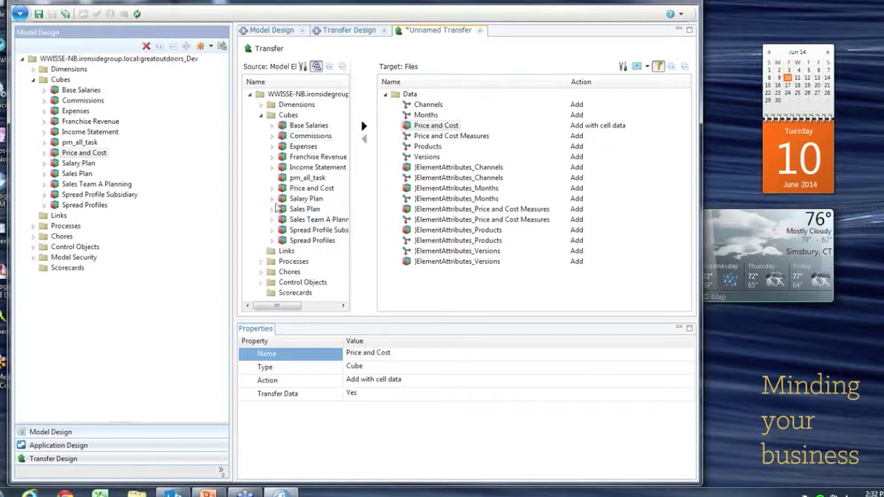
left_click(272, 189)
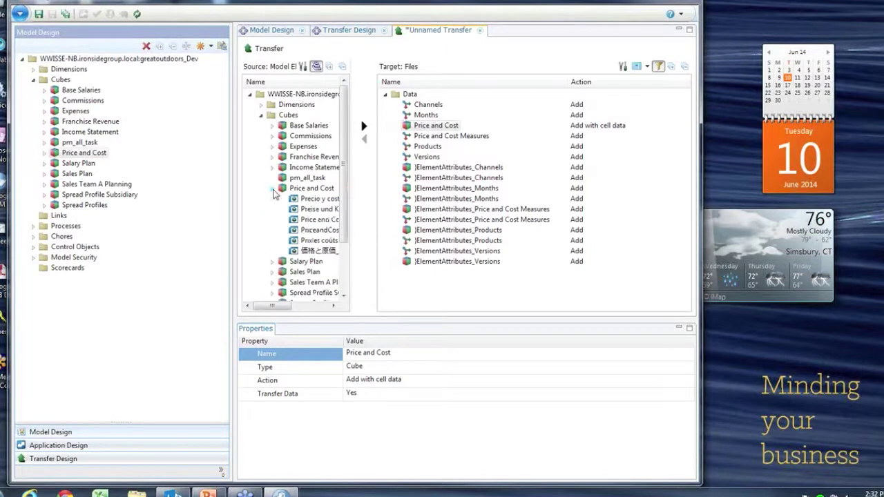
left_click_drag(351, 271, 410, 271)
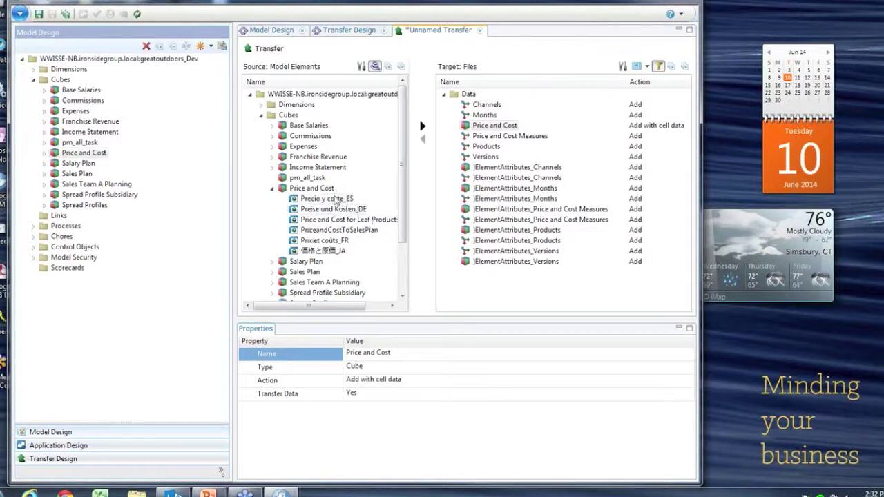
left_click(335, 199)
key("Caps_Lock")
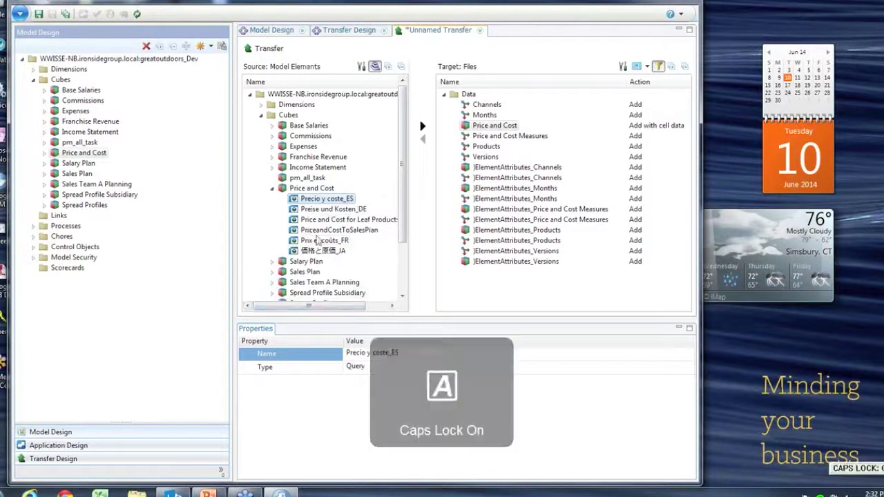
left_click(317, 241)
double_click(319, 200)
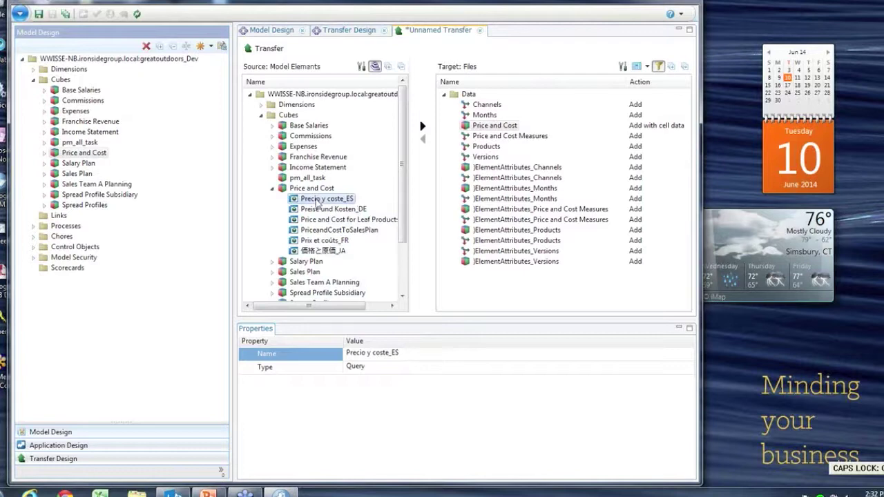
double_click(323, 210)
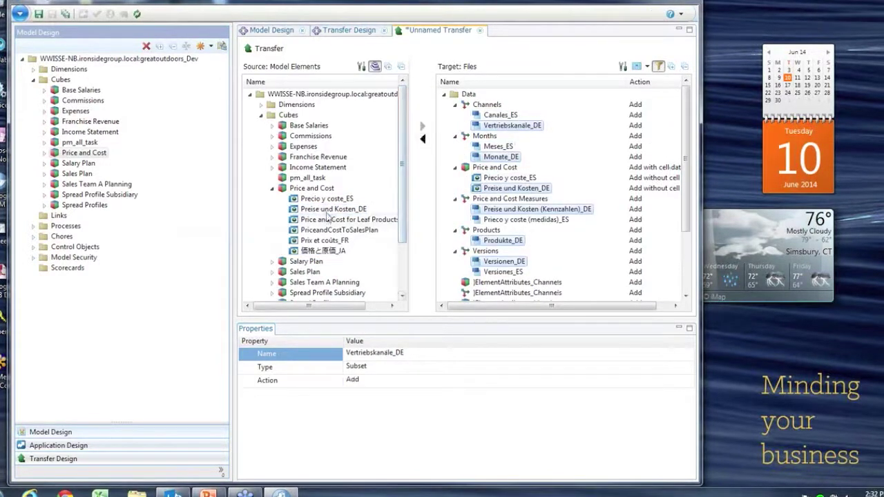
left_click(325, 220)
left_click(423, 127)
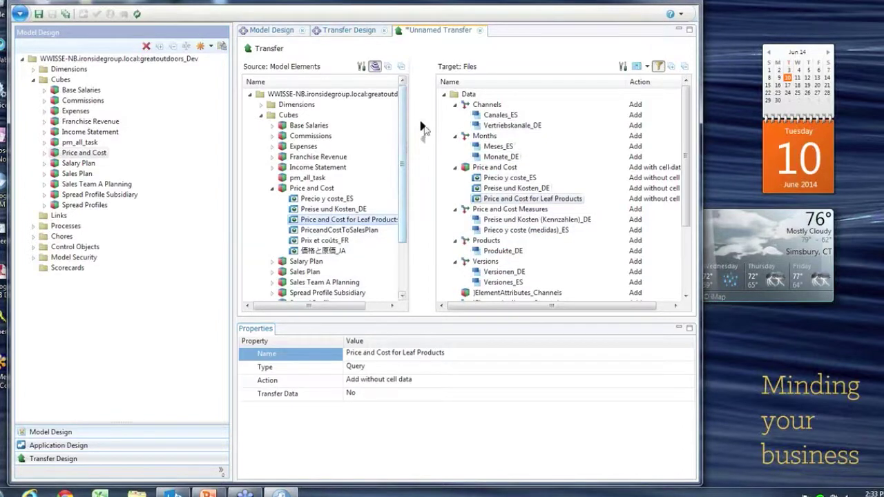
Step: Add the PriceandCostToSalesPlan view to the transfer target and collapse the Price and Cost cube in the source
key("Down")
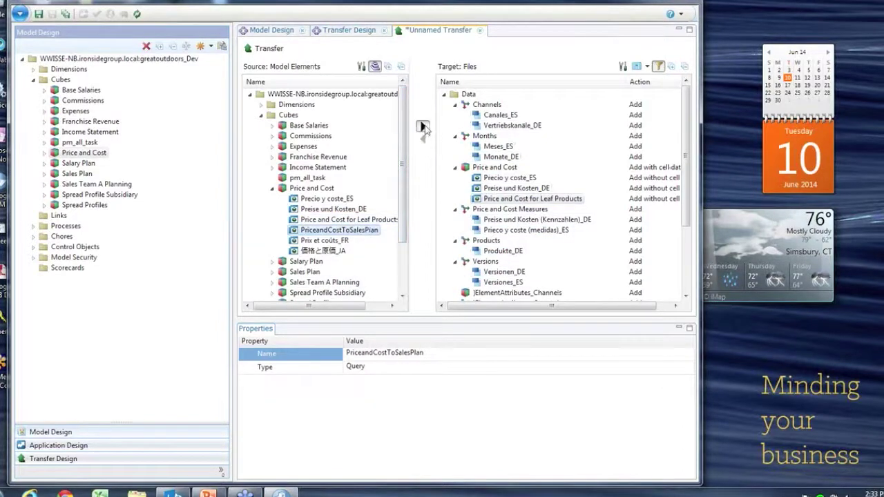
left_click(422, 126)
left_click(273, 188)
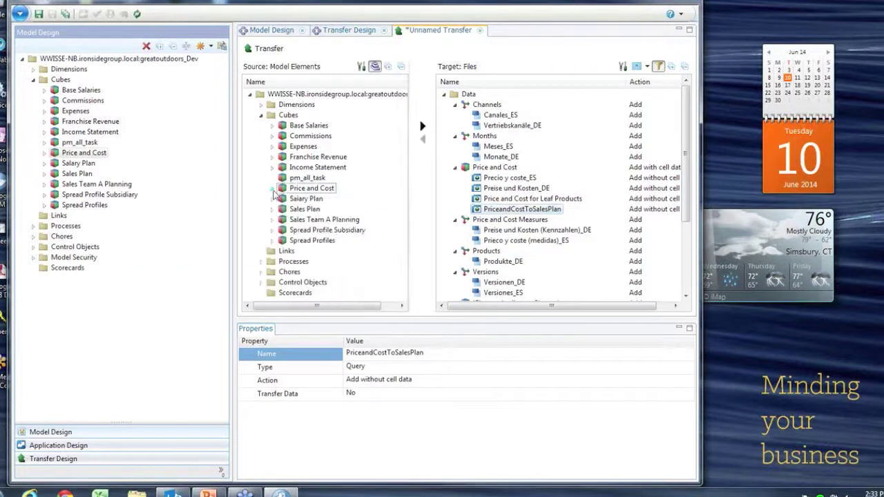
Step: Add the LoadPriceandCost process to the transfer target and widen the window so the full Action column shows
left_click(261, 263)
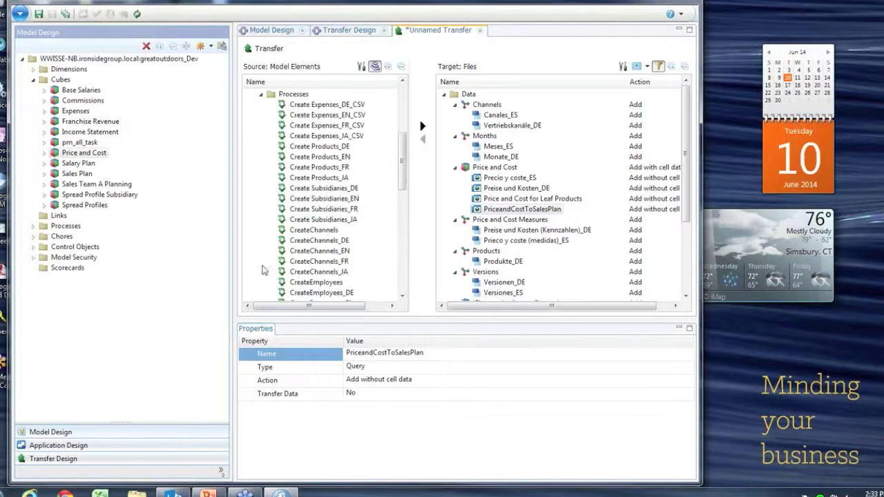
left_click_drag(402, 146, 406, 233)
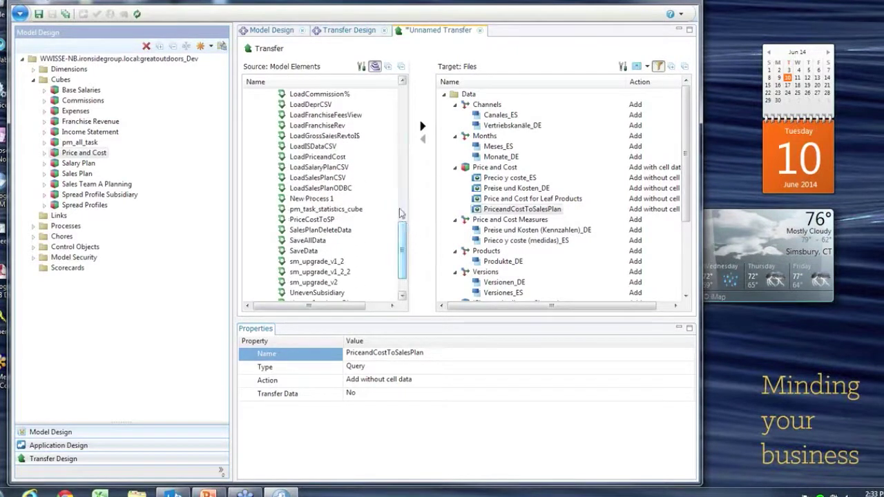
left_click(329, 158)
left_click(422, 125)
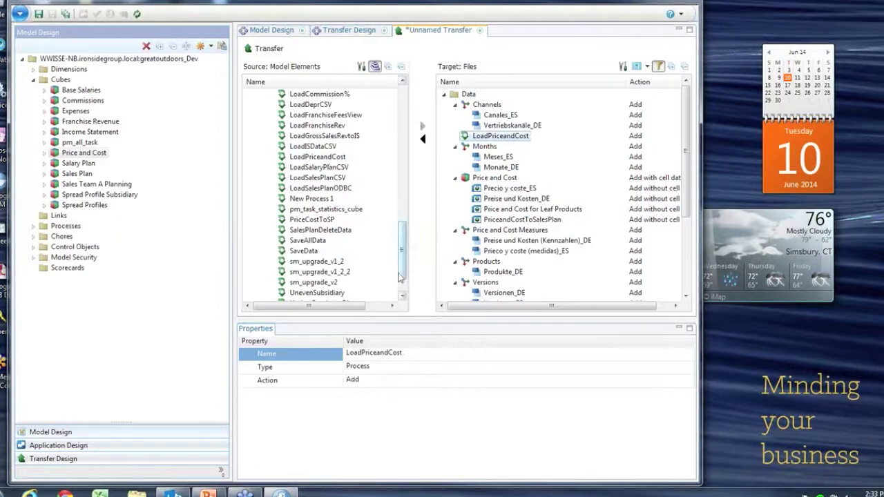
scroll(399, 276, "up", 10)
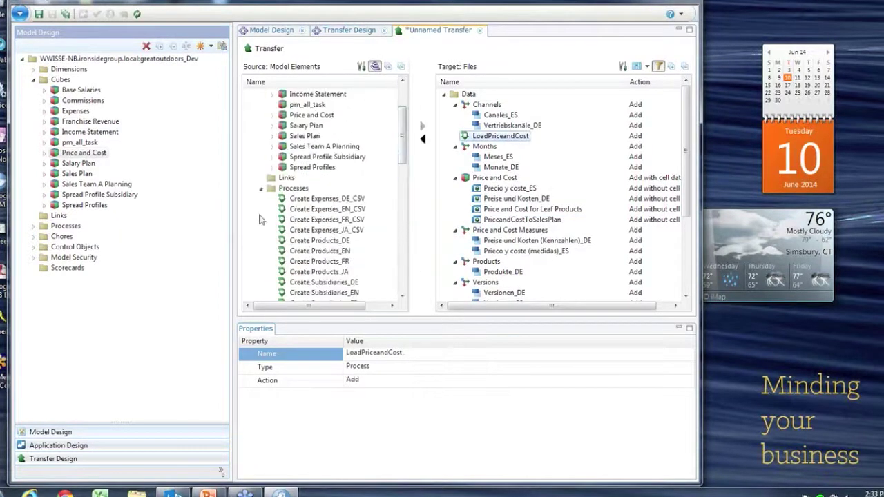
left_click(263, 192)
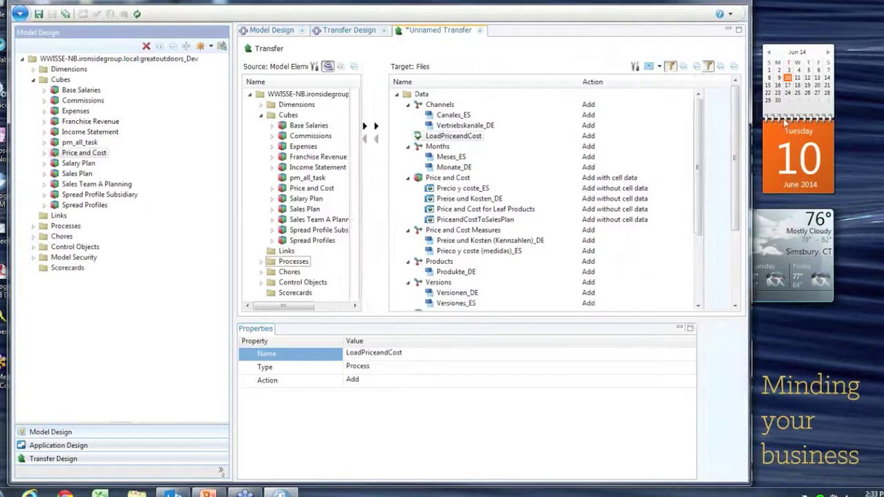
left_click_drag(701, 108, 833, 109)
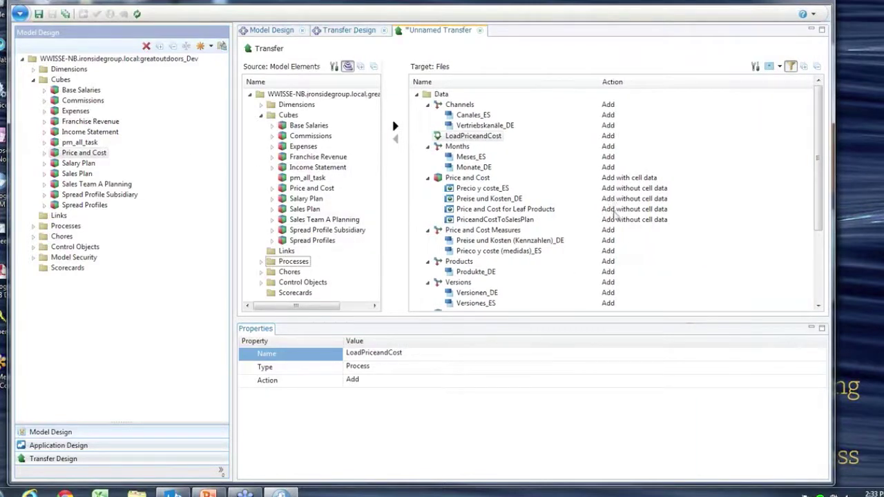
left_click(483, 189)
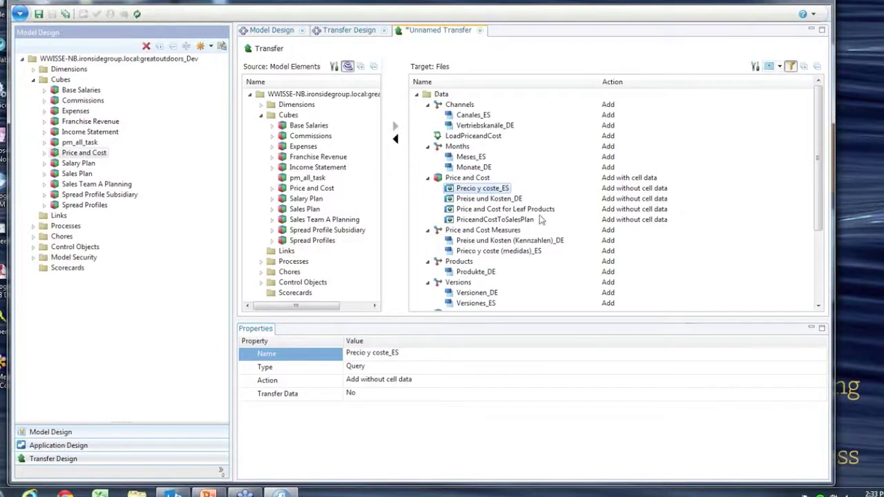
Step: Save the transfer specification as "Transfer to prod price cost" in C:\TM1DBMS\TransferProcess\Specifications and close it
left_click(39, 14)
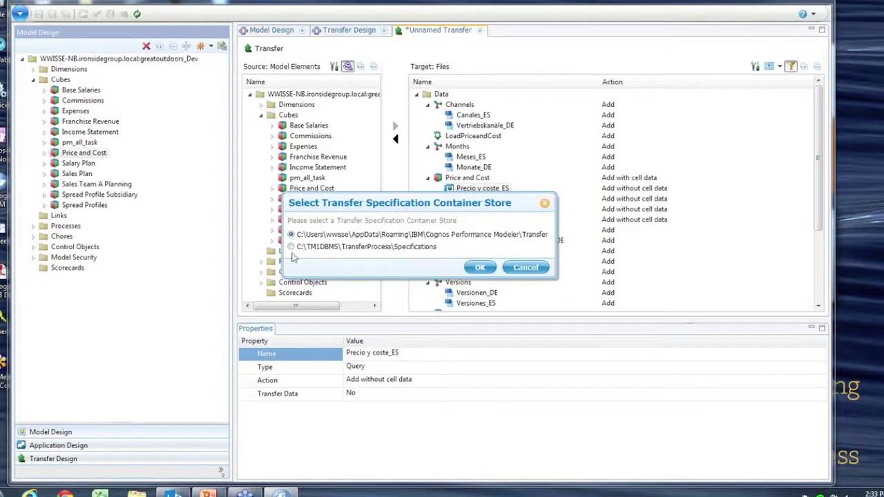
left_click(290, 248)
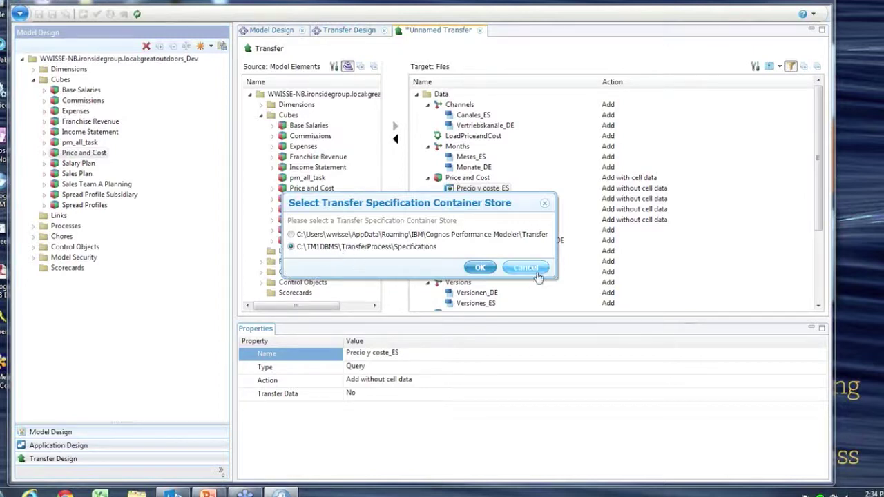
left_click(479, 270)
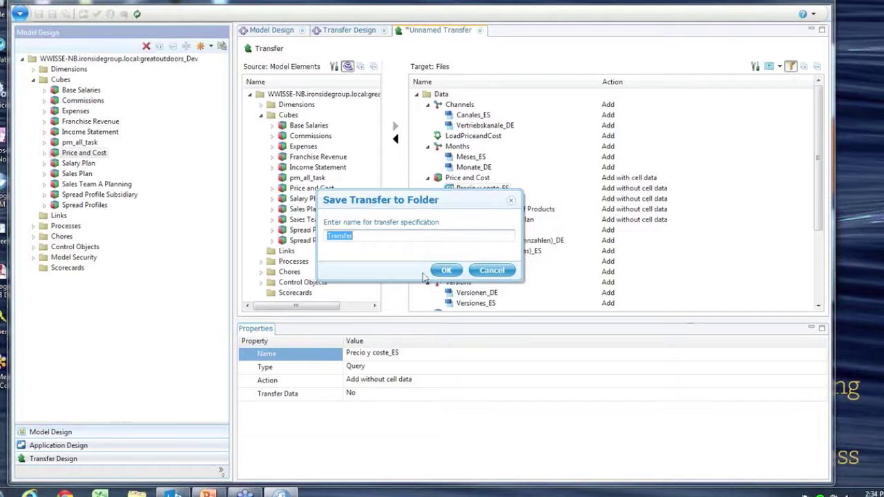
key("End")
key("Caps_Lock")
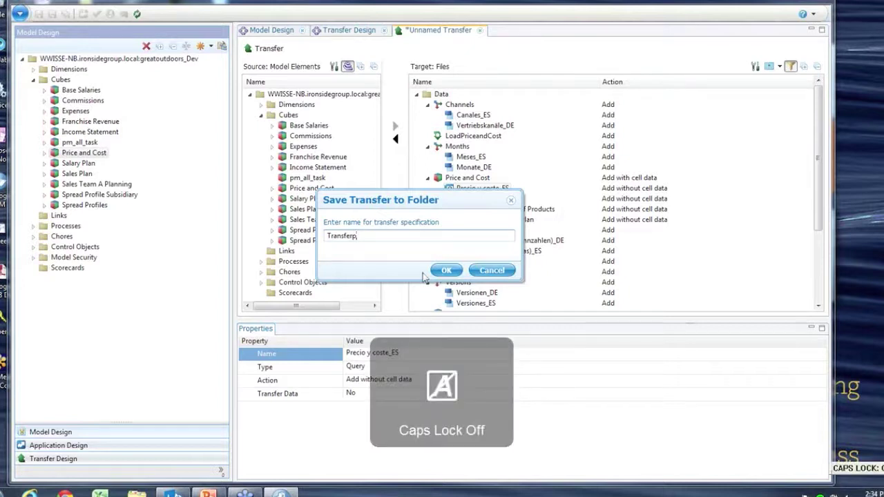
key("BackSpace")
type("to prod price cost")
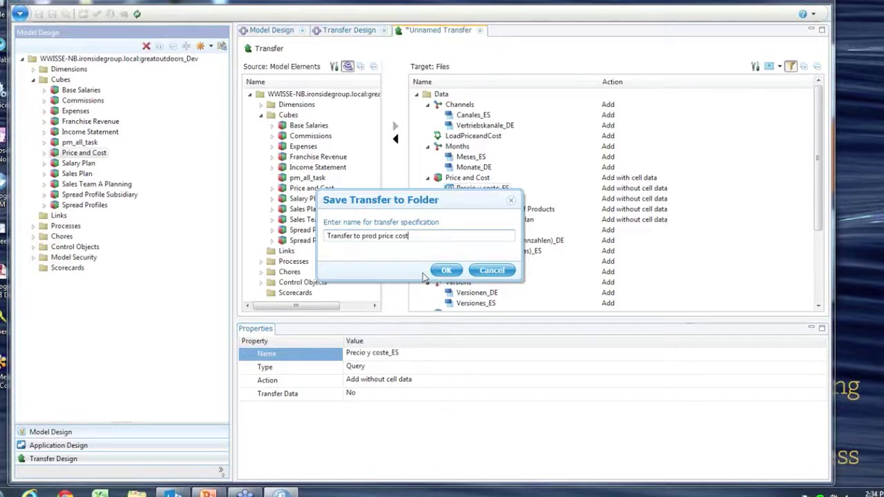
left_click(445, 270)
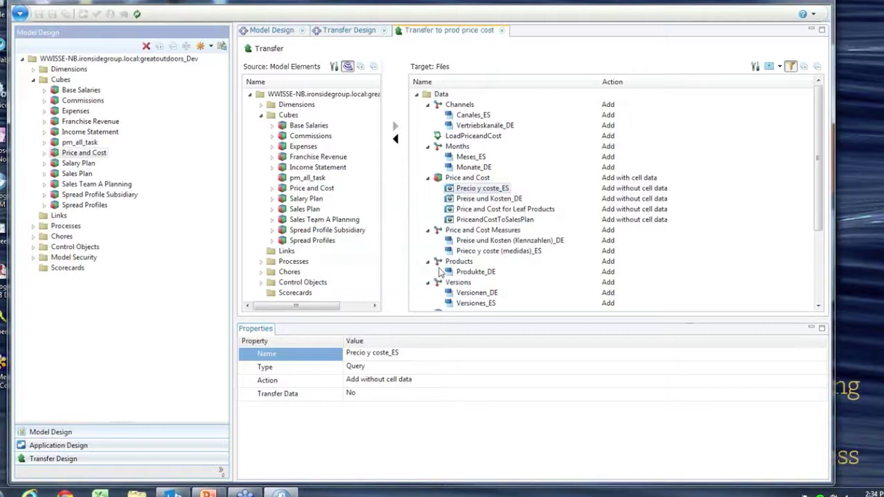
left_click(502, 33)
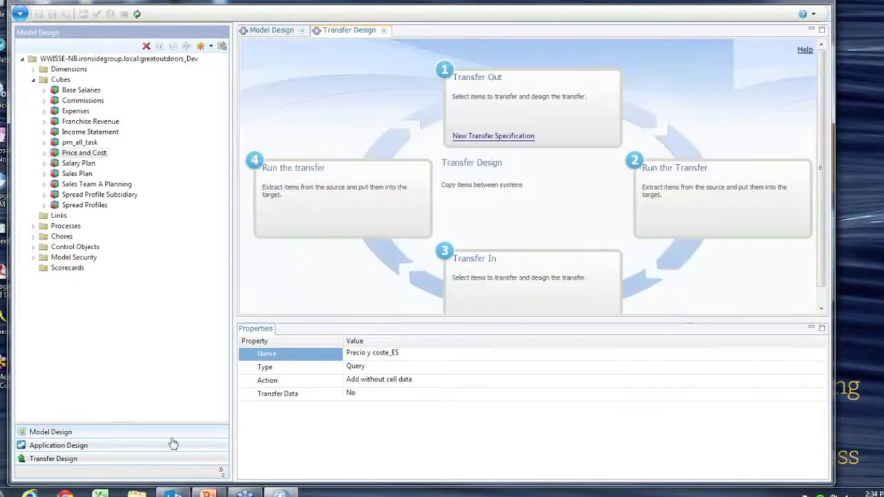
Step: Run the "Transfer to prod price cost" specification from Transfer Design
left_click(115, 460)
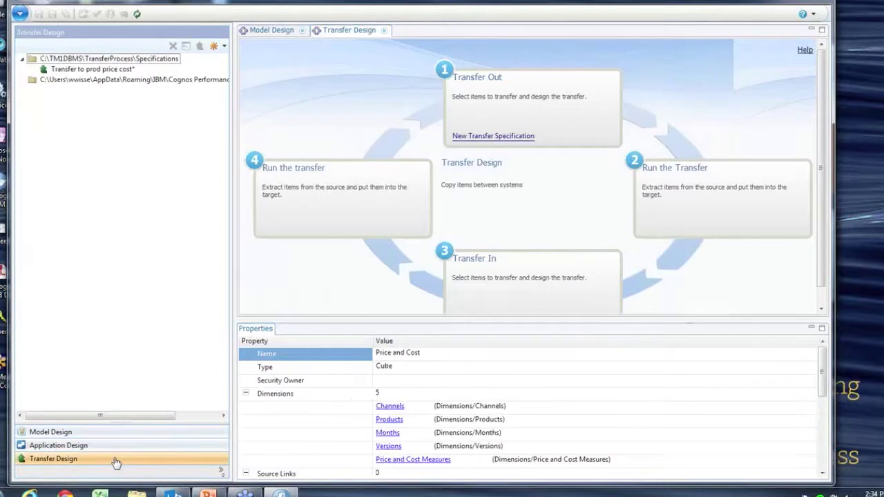
left_click(87, 72)
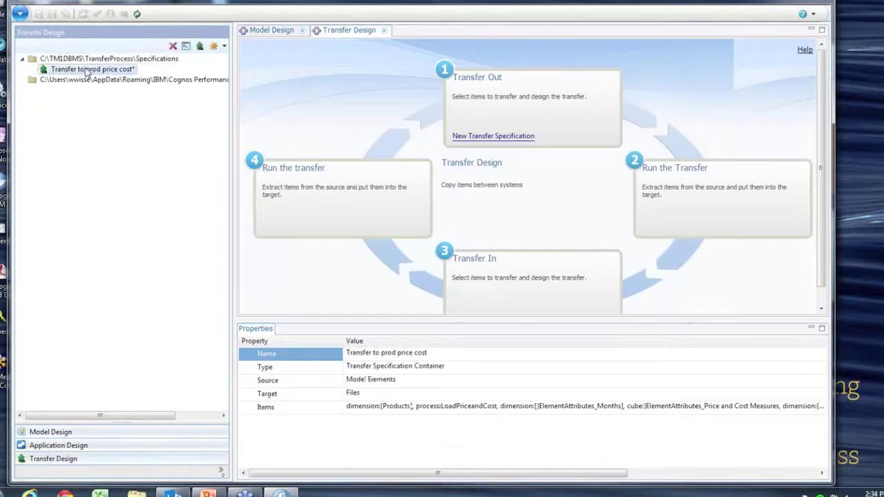
right_click(86, 71)
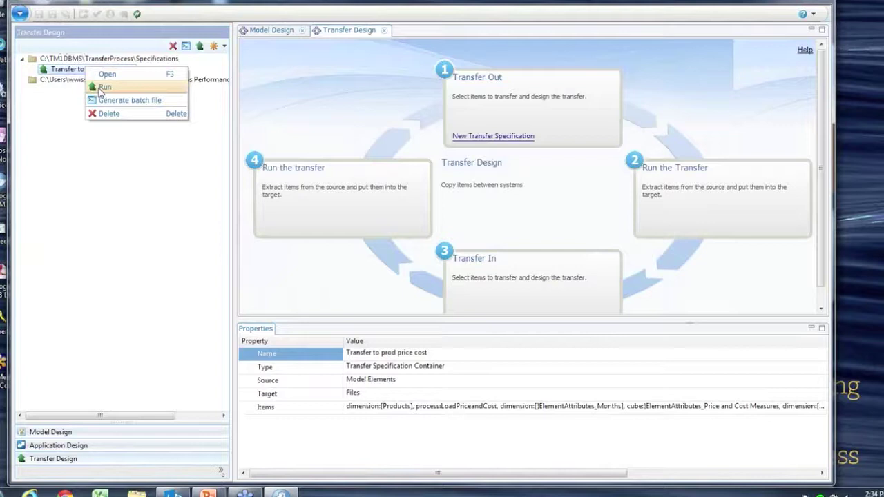
left_click(104, 87)
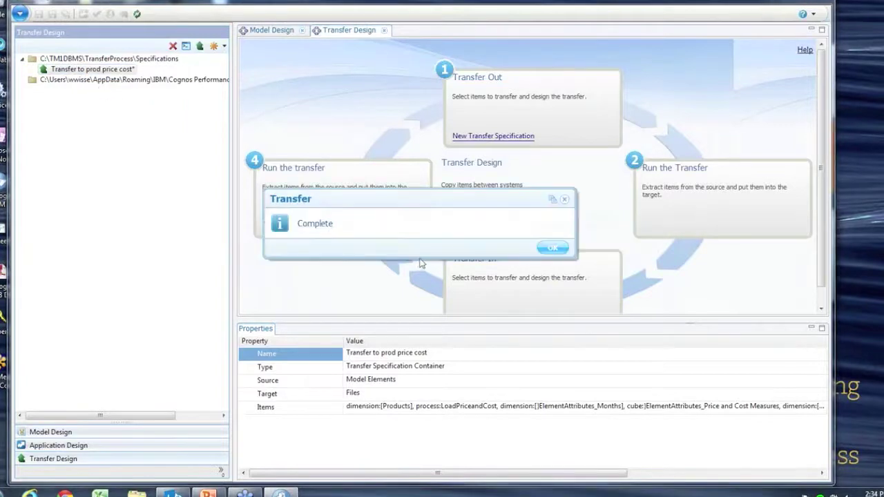
left_click(562, 248)
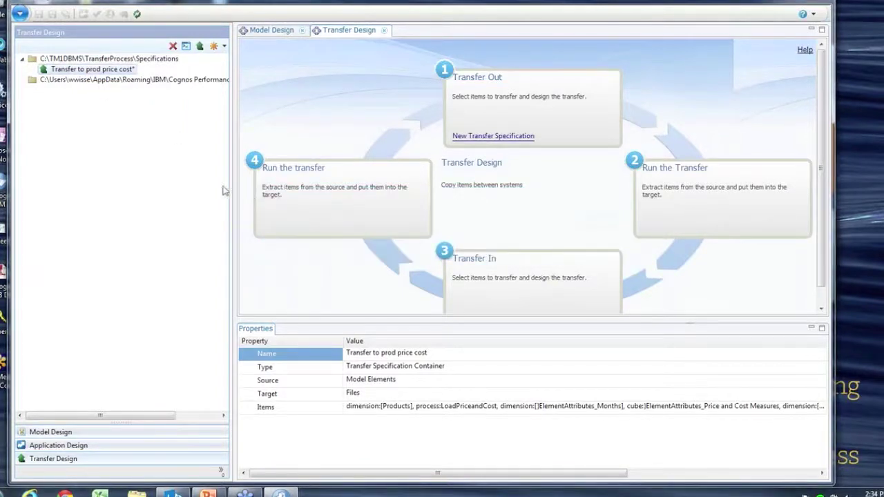
Step: Connect to the greatoutdoors_Prod model
left_click(20, 14)
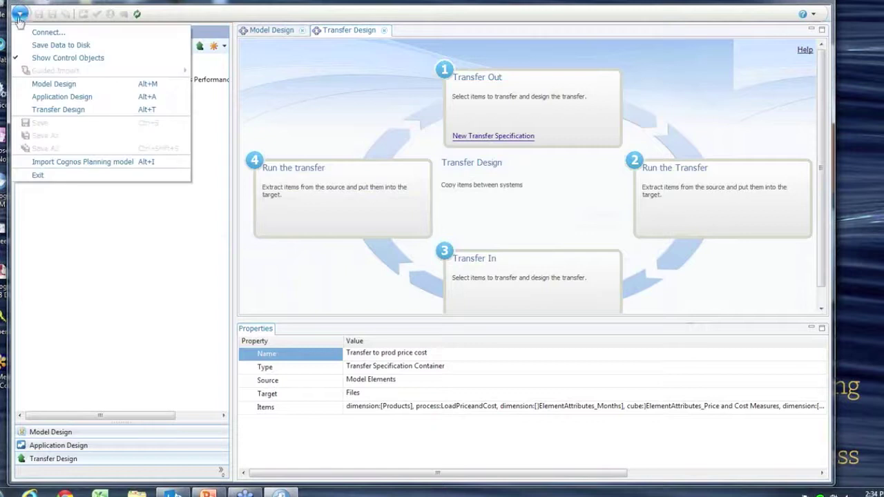
left_click(42, 32)
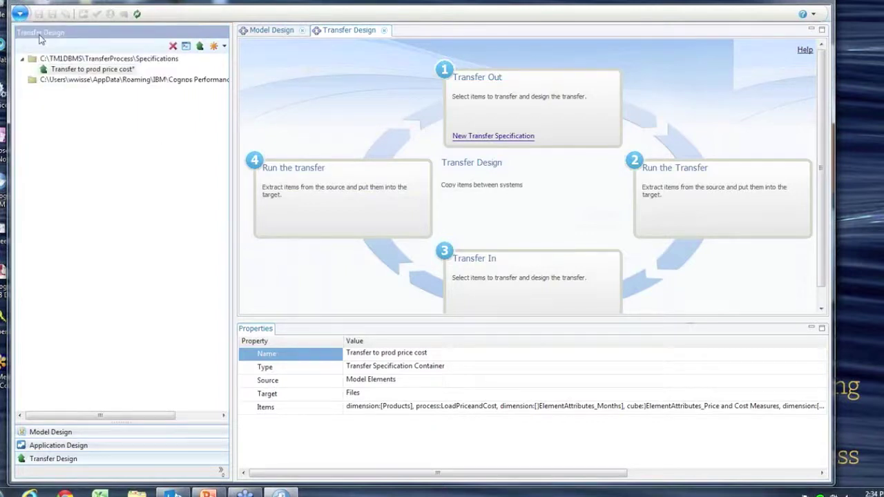
left_click(504, 231)
left_click(477, 257)
left_click(462, 271)
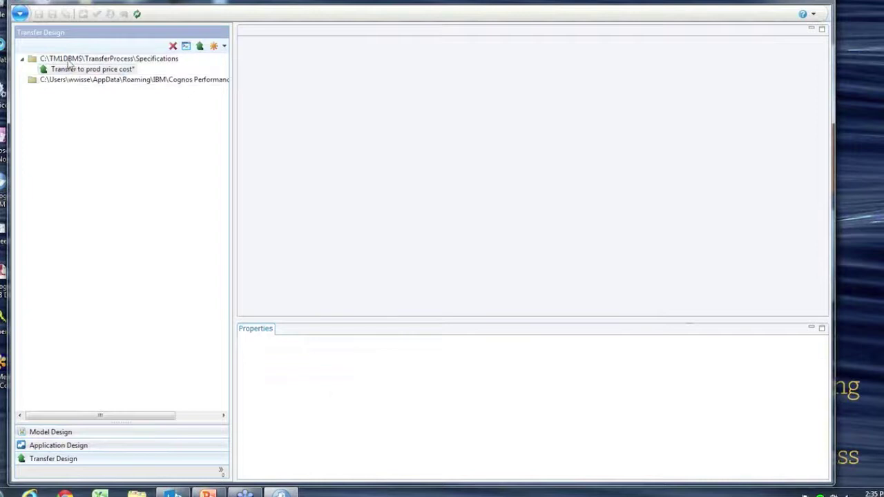
left_click(191, 435)
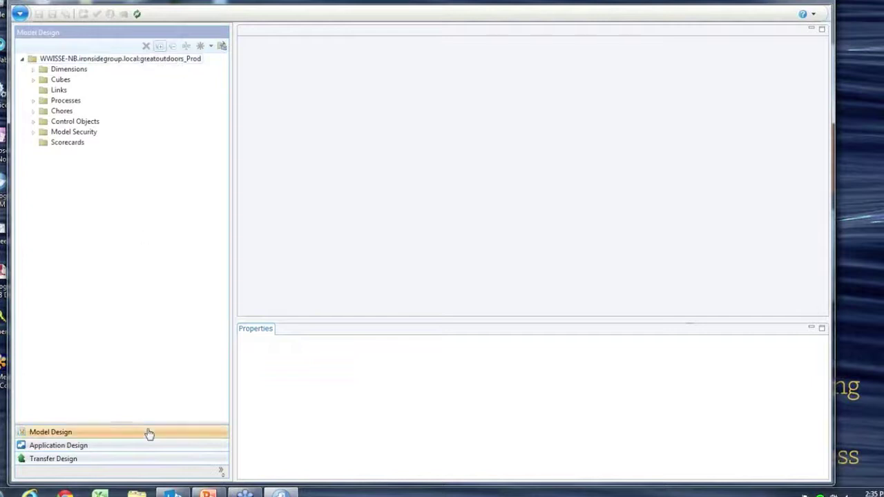
left_click(156, 461)
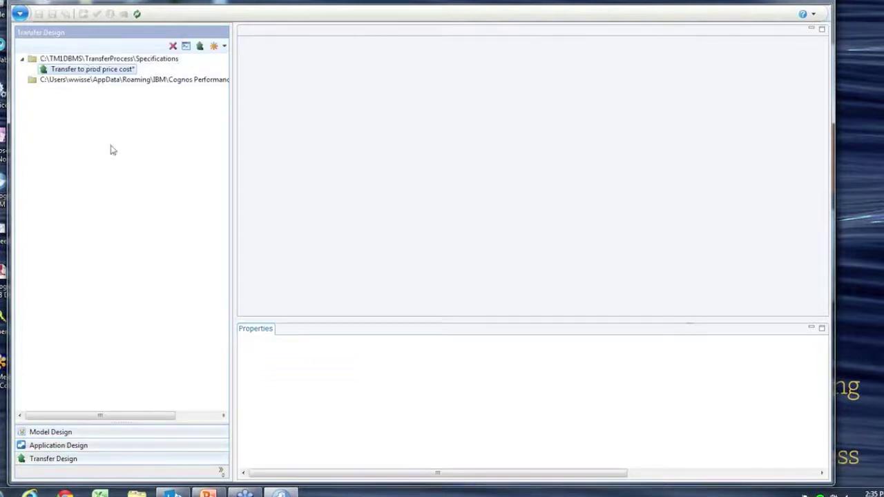
left_click(158, 434)
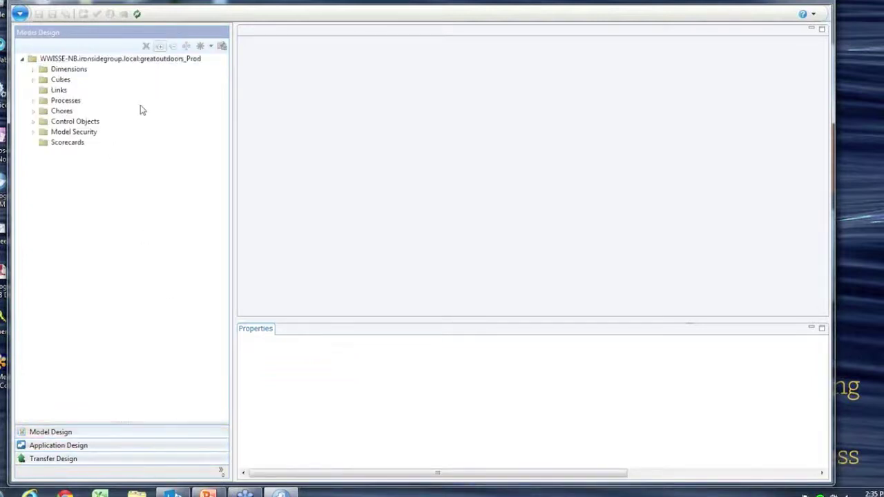
left_click(160, 461)
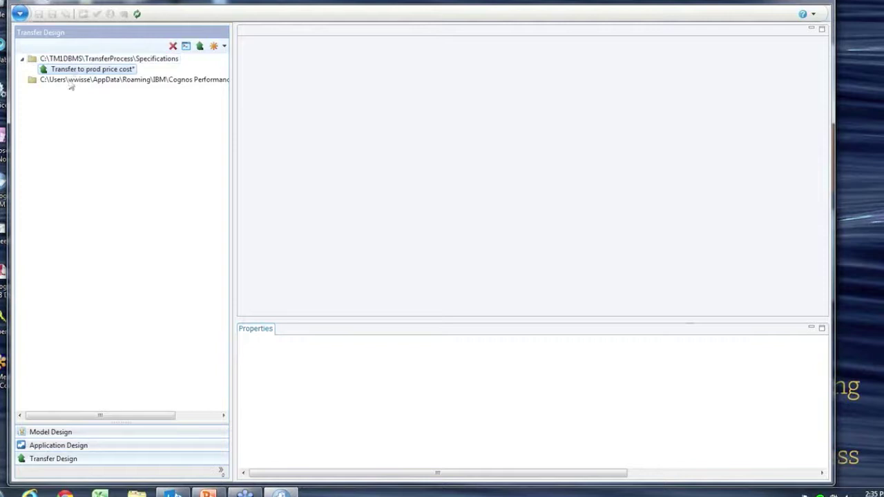
Step: Start a Transfer In for the greatoutdoors_Prod model in Model Design
left_click(143, 431)
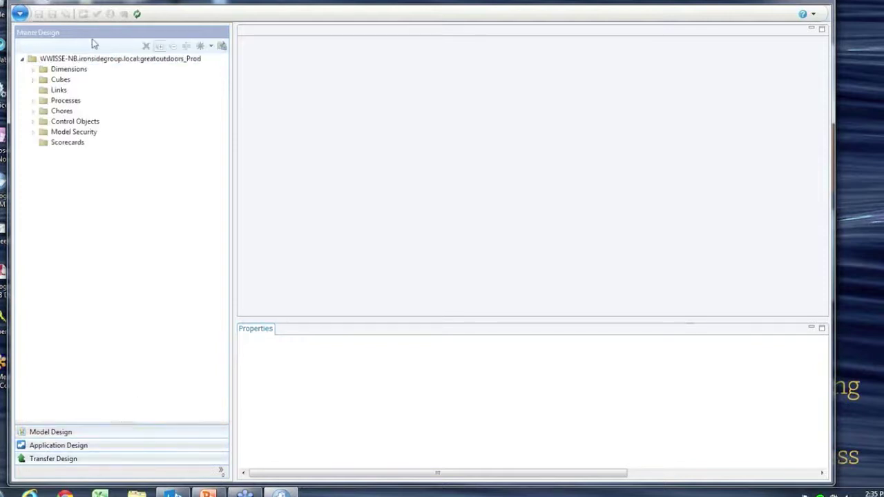
right_click(87, 59)
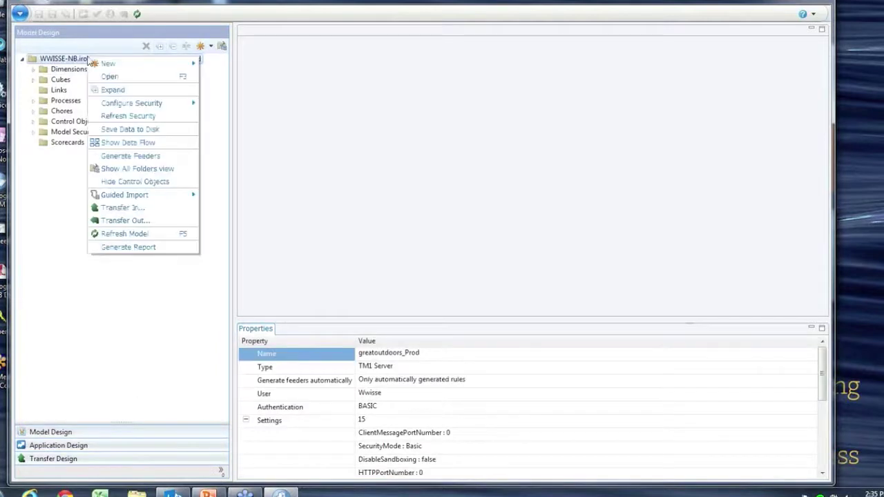
left_click(106, 211)
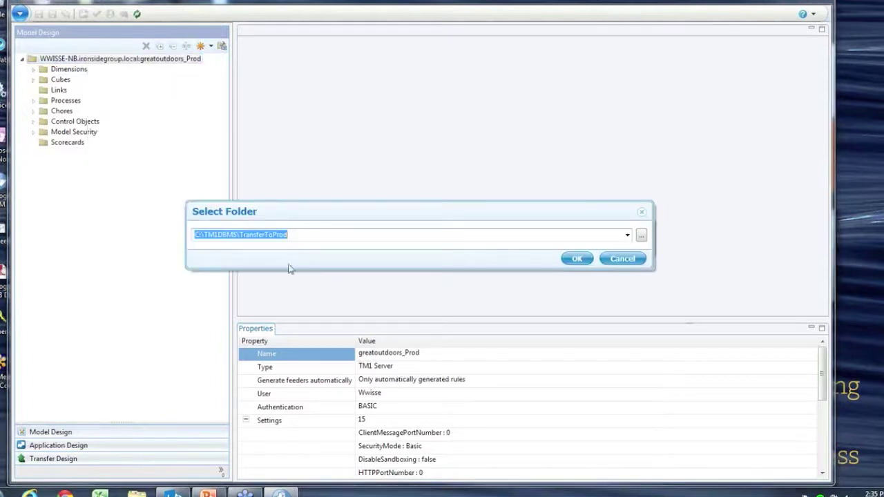
Step: Select C:\TM1DBMS\TransferProcess\Data as the source folder for the Transfer In
left_click(640, 235)
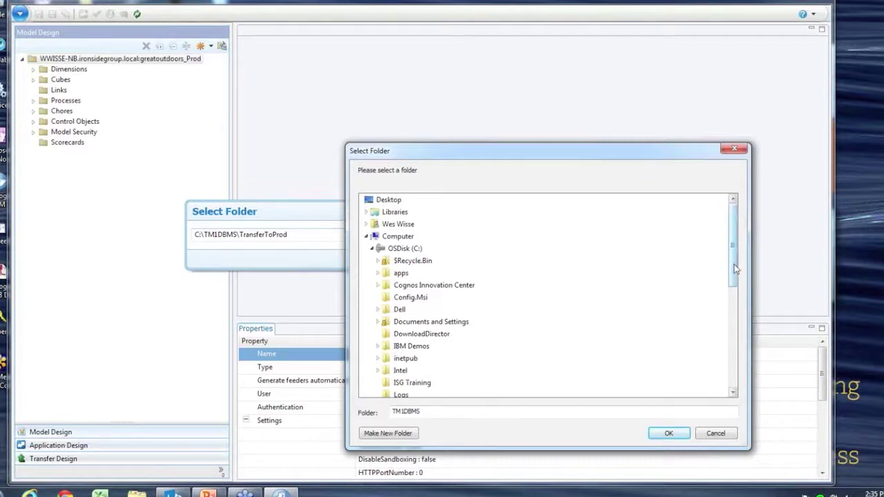
left_click_drag(735, 269, 735, 366)
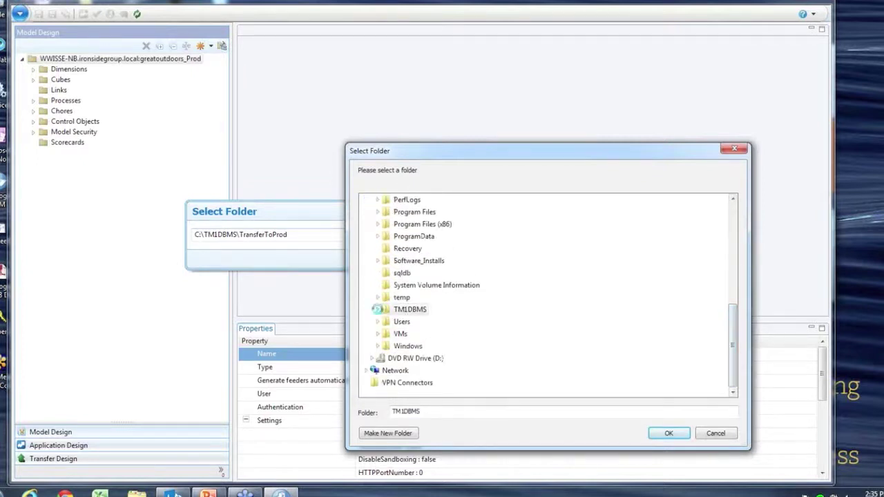
left_click(377, 309)
scroll(378, 323, "down", 4)
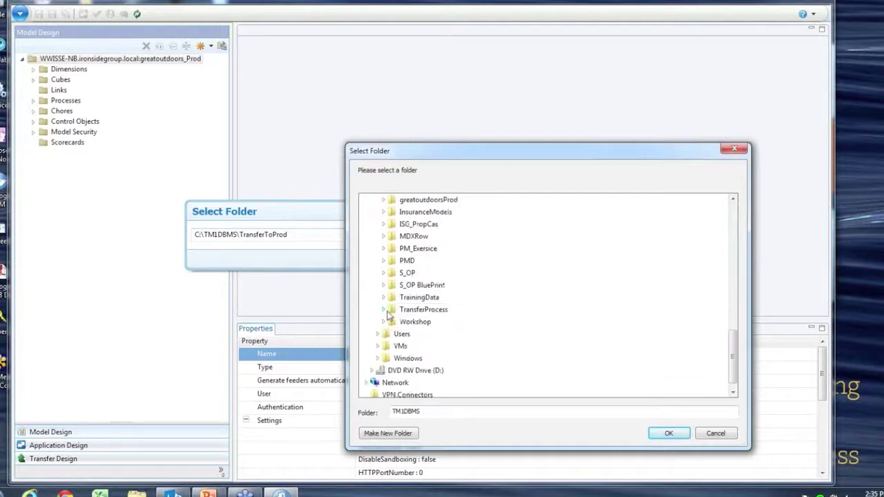
left_click(384, 310)
double_click(400, 323)
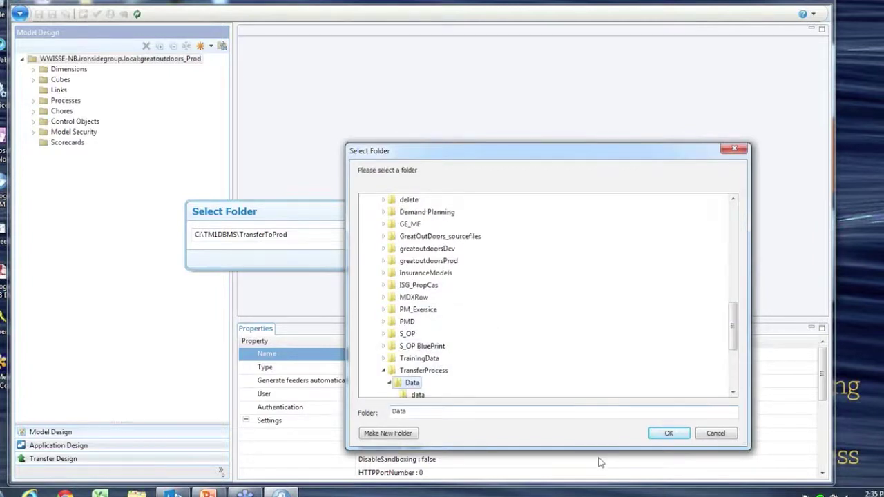
left_click(670, 435)
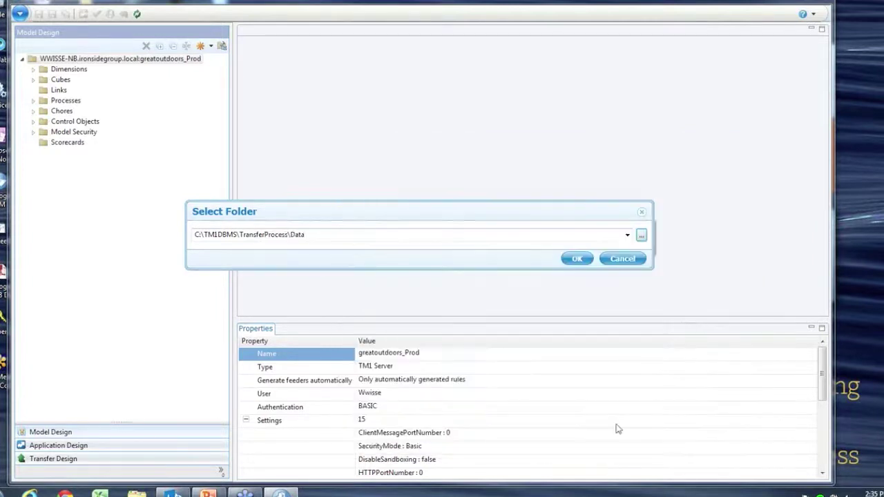
left_click(577, 260)
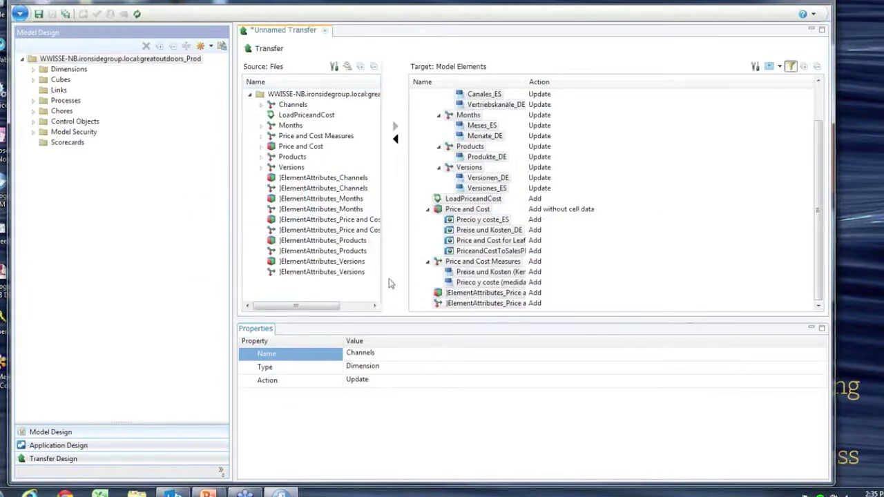
Step: Include cell data for the Price and Cost cube in the target model elements of the transfer
left_click_drag(234, 243, 191, 247)
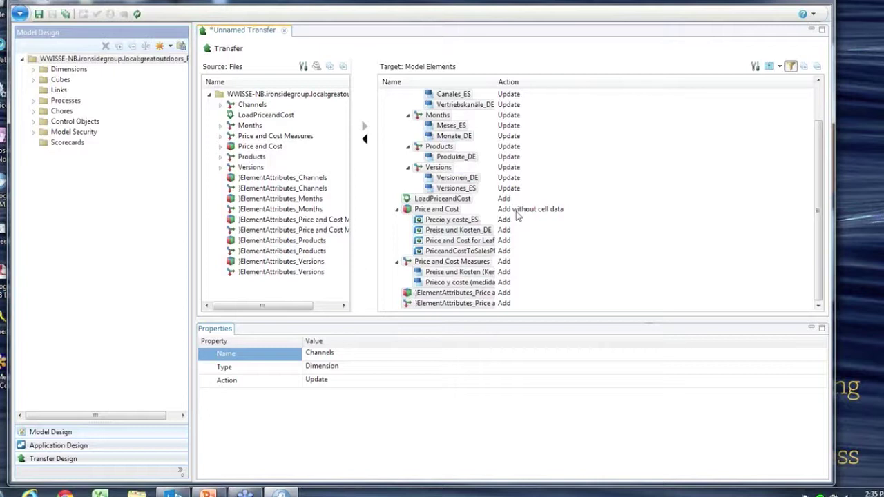
left_click(455, 210)
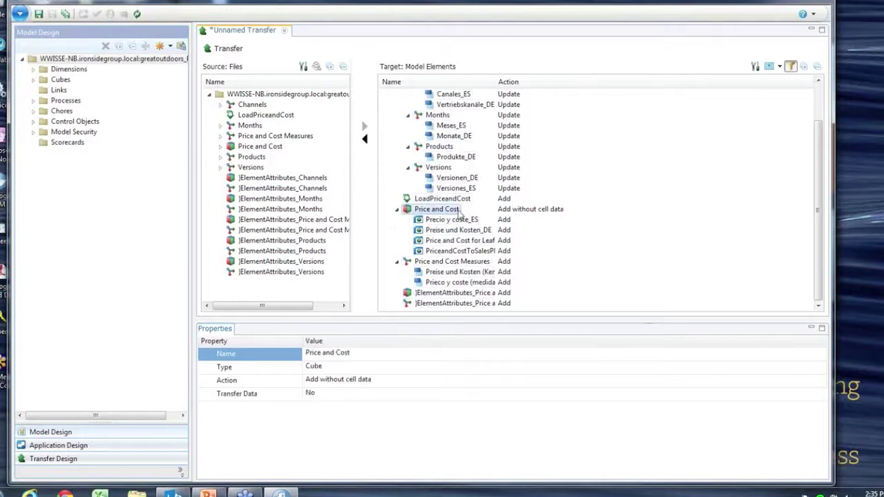
left_click(779, 68)
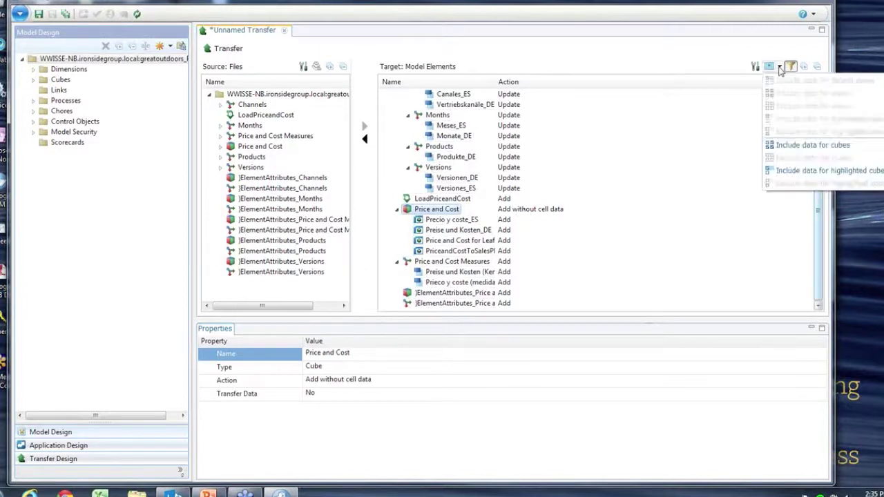
left_click(785, 147)
left_click(507, 257)
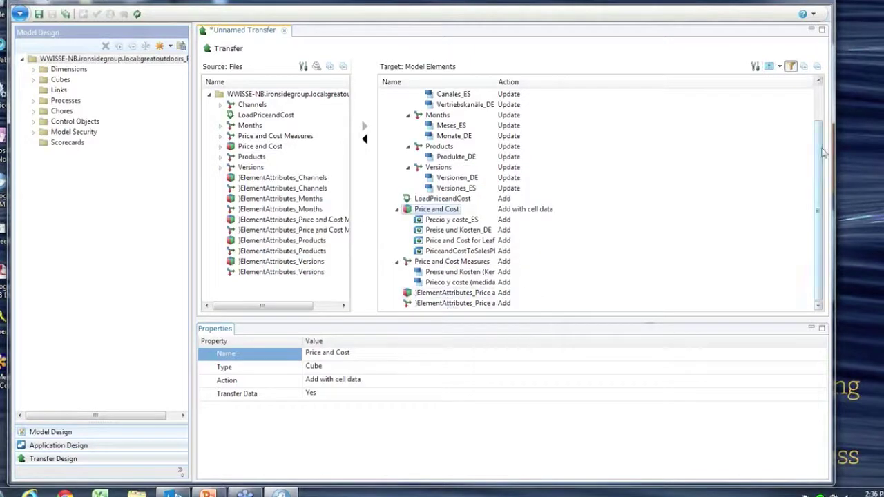
Step: Remove the Months dimension from the target model elements of the transfer
left_click_drag(820, 223, 823, 149)
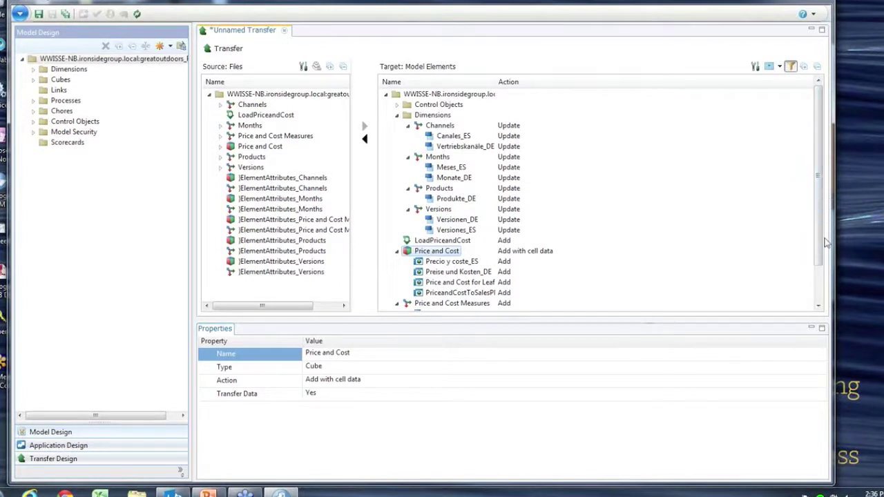
scroll(826, 268, "down", 1)
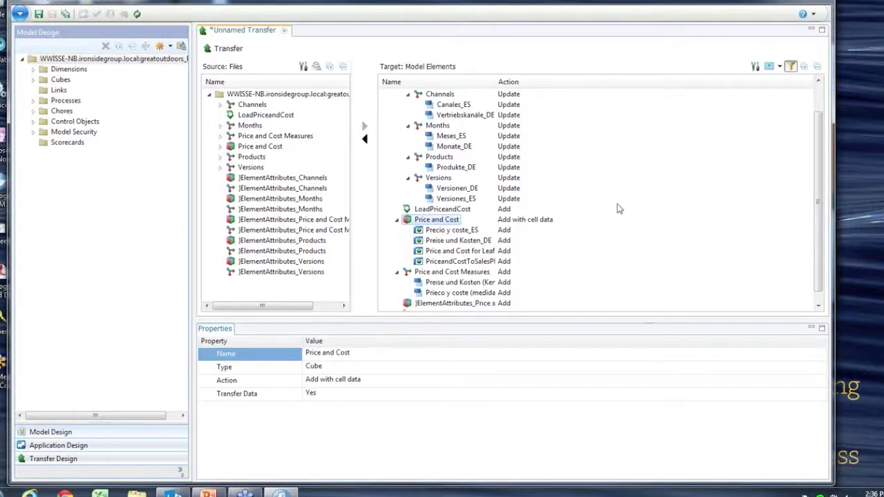
left_click(432, 127)
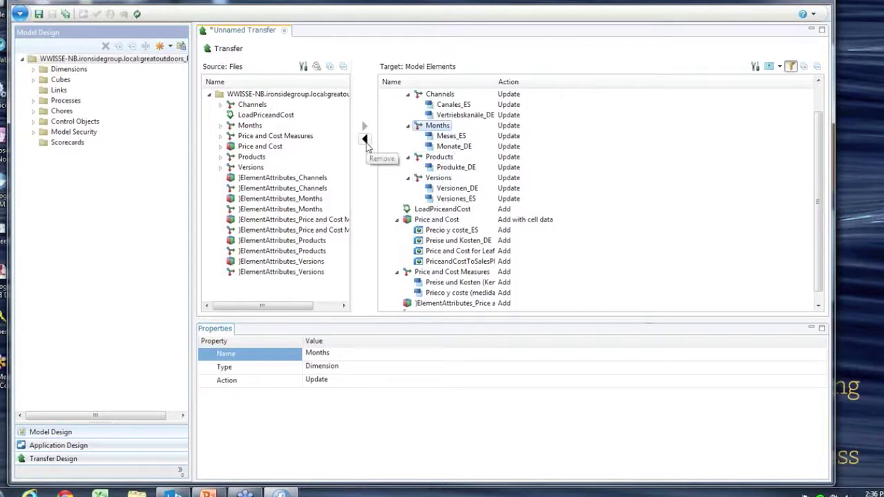
left_click(366, 142)
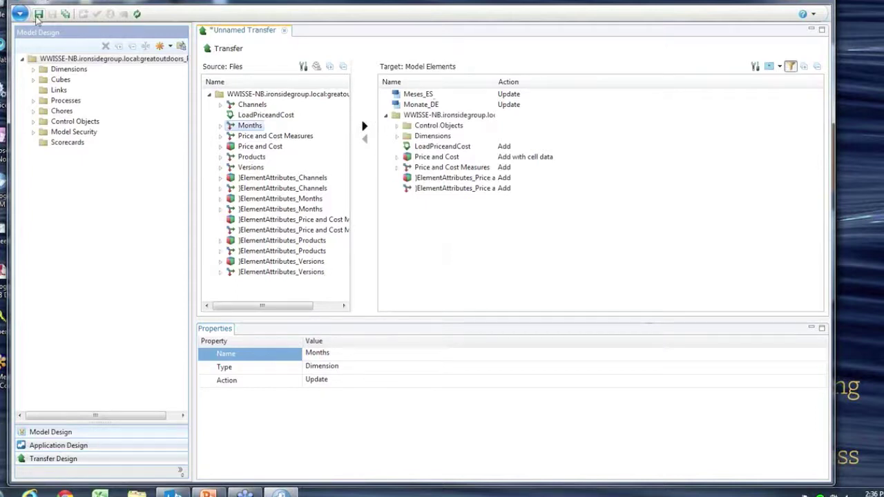
Step: Save the transfer specification as "TransferPriceCost in from Dev" in C:\TM1DBMS\TransferProcess\Specifications and close it
left_click(38, 14)
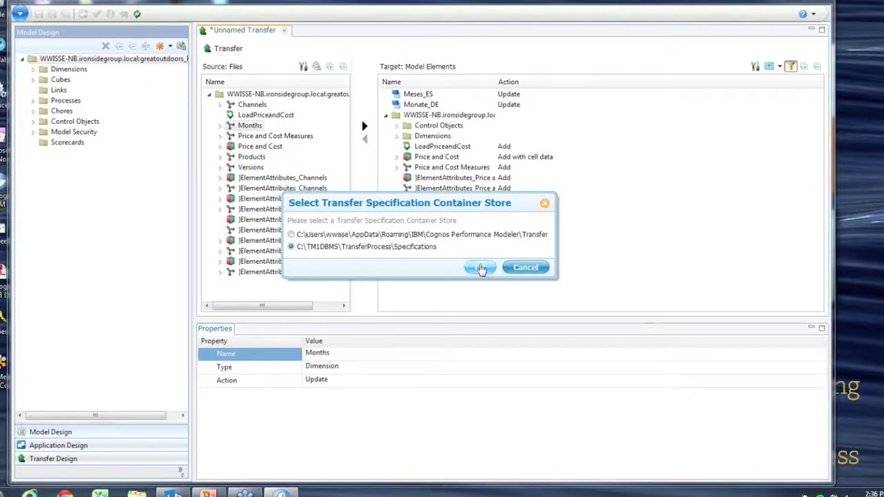
left_click(480, 267)
key("End")
type("Pr")
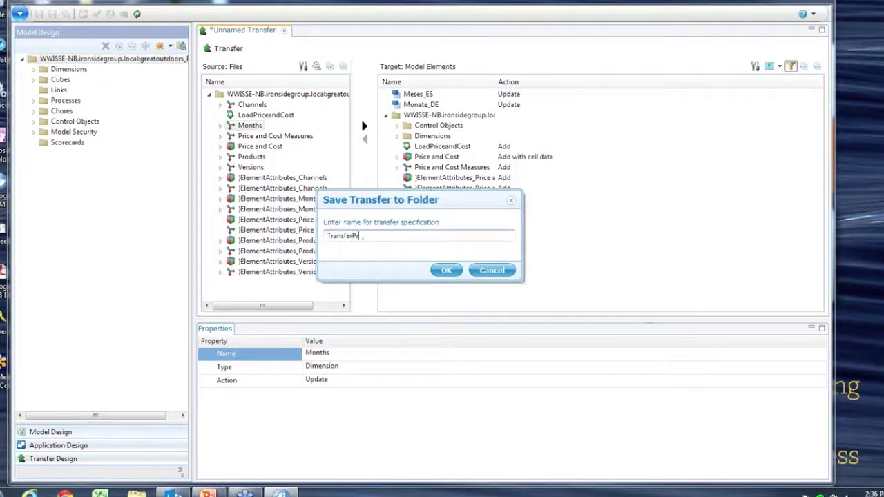
type("iceCost in from Dev")
key("Return")
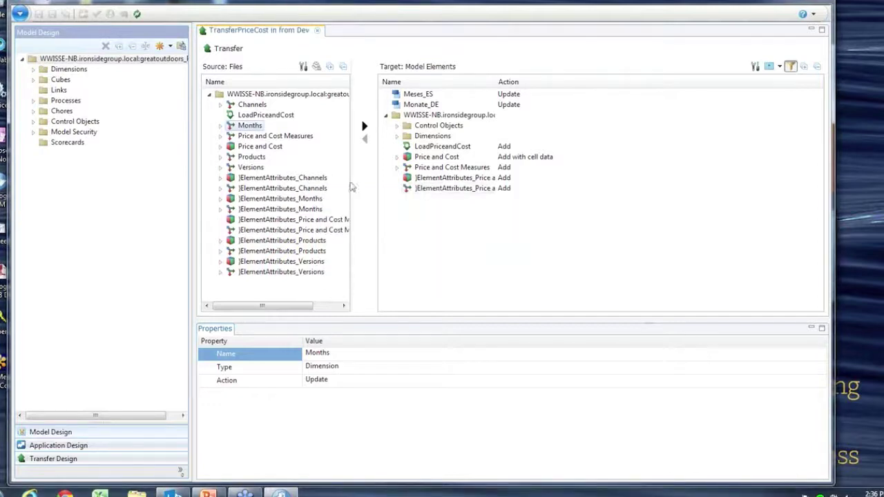
left_click(319, 29)
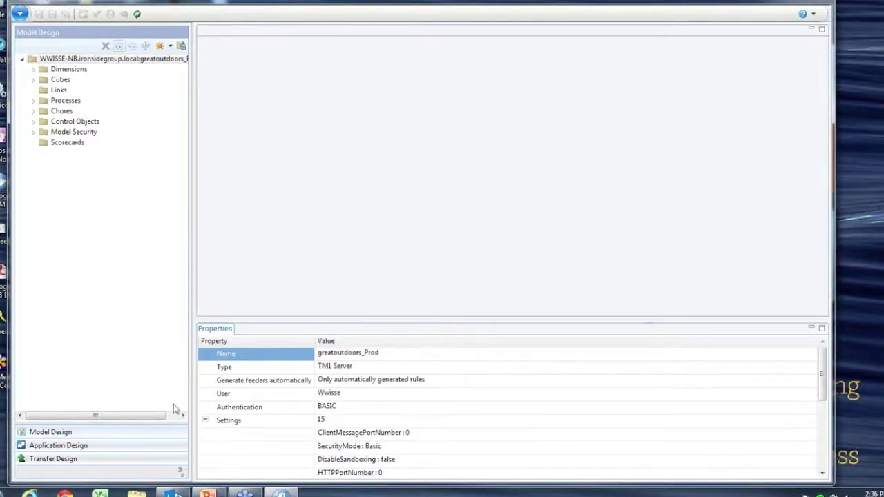
Step: Run the "TransferPriceCost in from Dev" specification from Transfer Design
left_click(141, 464)
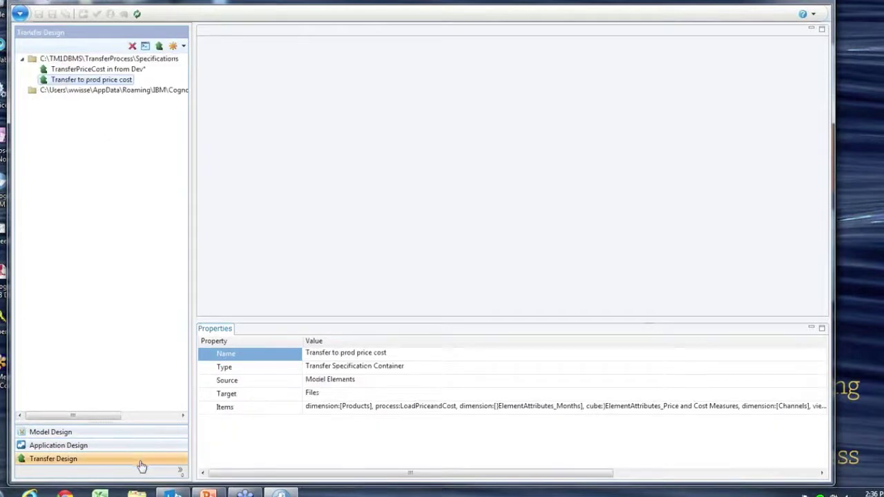
left_click(69, 70)
right_click(69, 70)
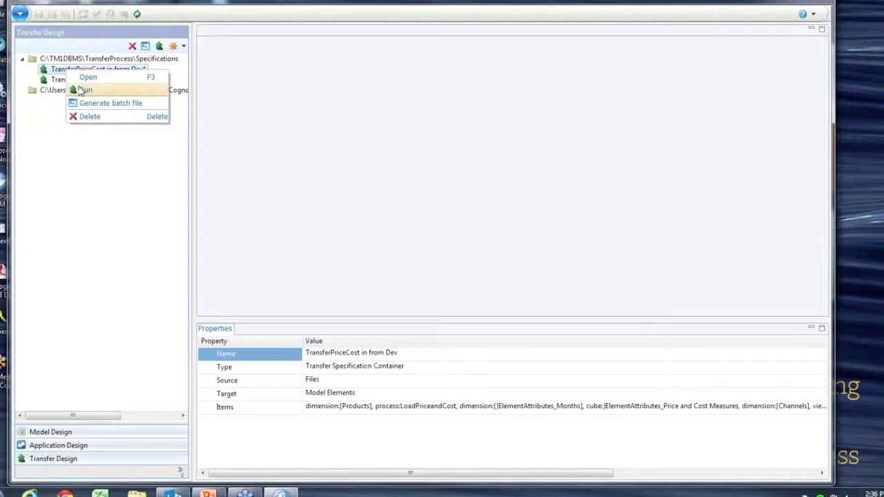
left_click(83, 90)
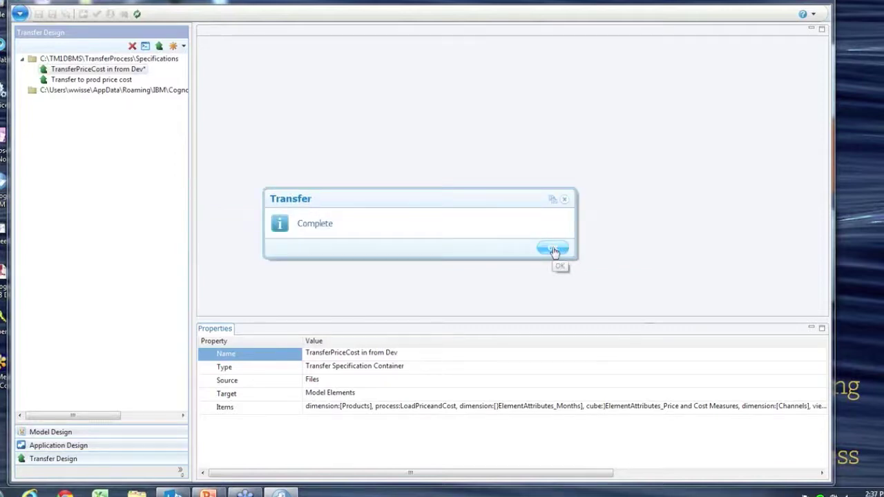
left_click(556, 250)
Step: Move the transferred LoadPriceandCost process into the Processes folder of the greatoutdoors_Prod model in Model Design
left_click(93, 437)
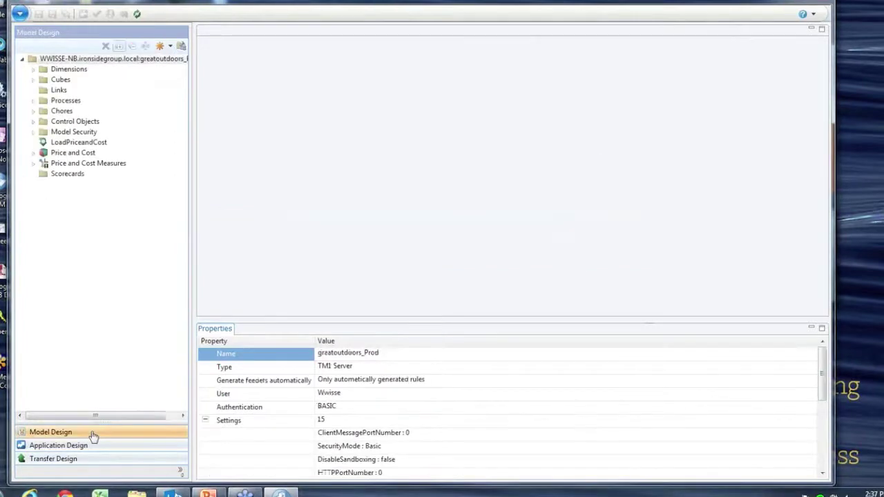
left_click(32, 123)
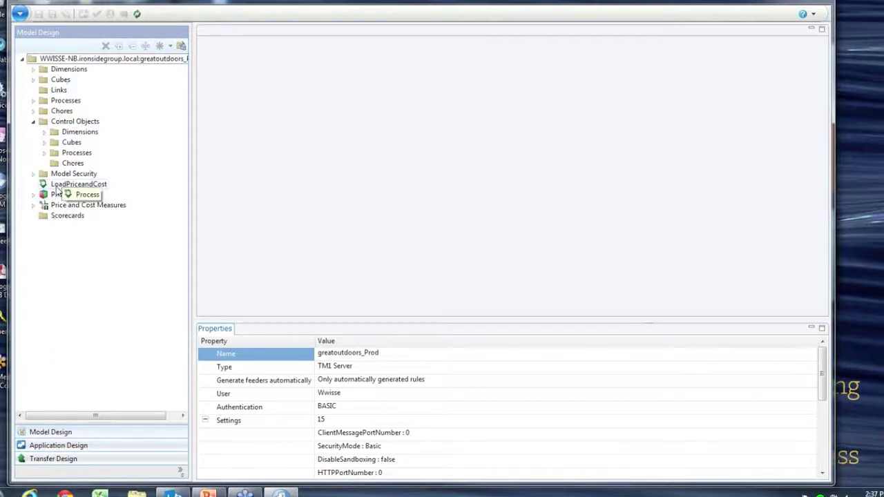
left_click_drag(58, 188, 90, 103)
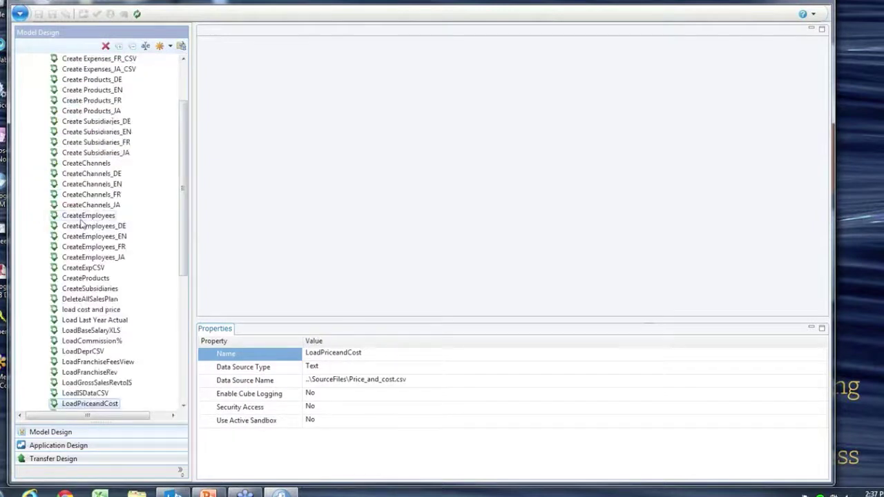
scroll(184, 148, "up", 15)
left_click(33, 101)
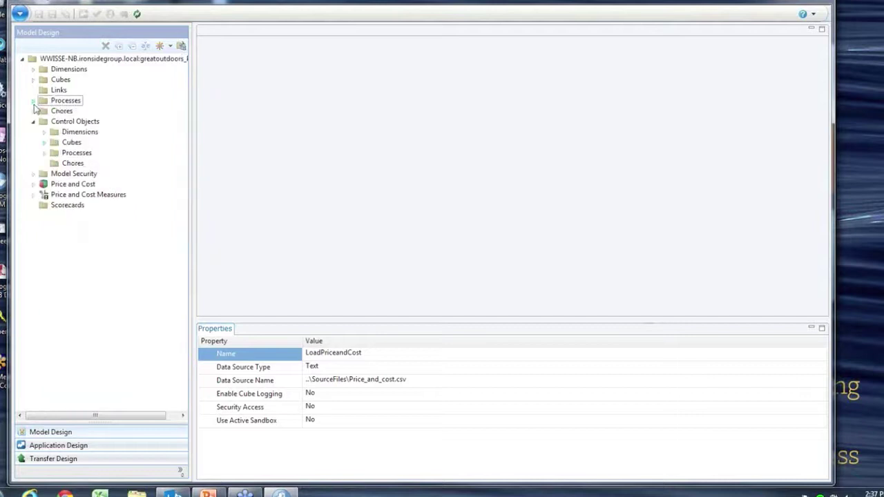
Step: Move the Price and Cost cube into the Cubes folder and the Price and Cost Measures dimension into the Dimensions folder
left_click_drag(72, 184, 84, 87)
left_click_drag(72, 304, 87, 73)
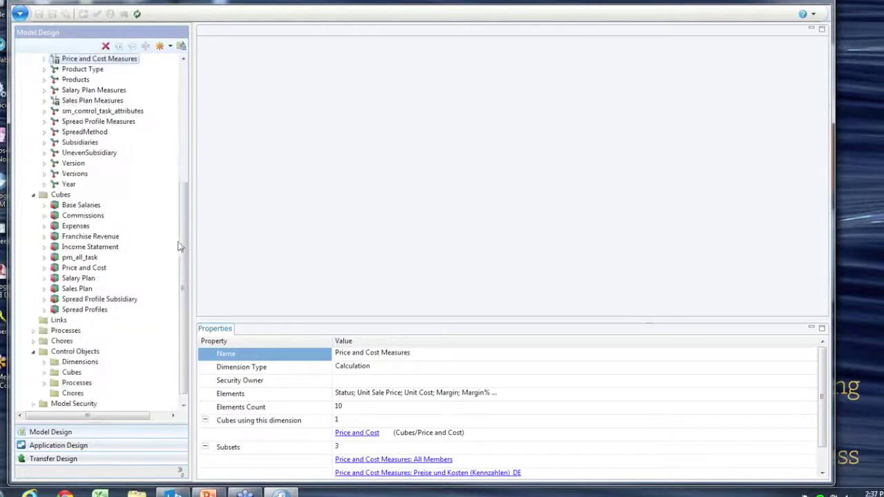
scroll(181, 243, "up", 9)
left_click(33, 69)
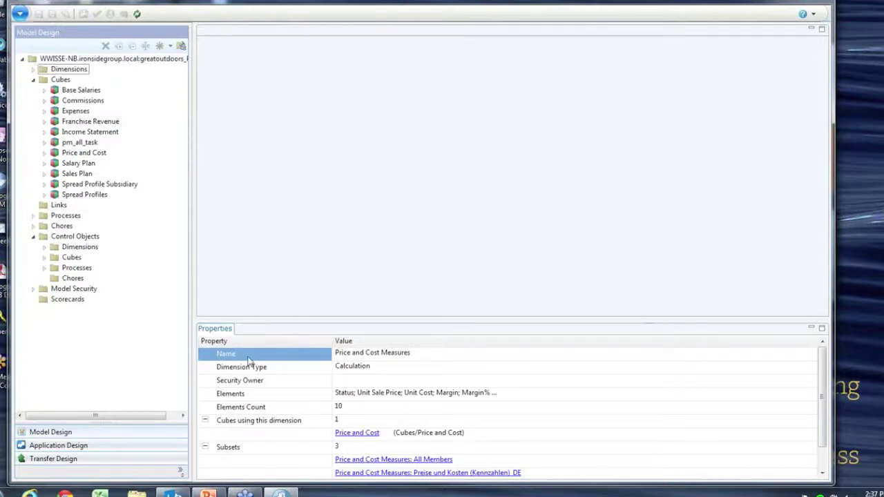
Step: Switch to the PowerPoint presentation and show the "Transfer process capabilities" slide in the slide show
left_click(207, 494)
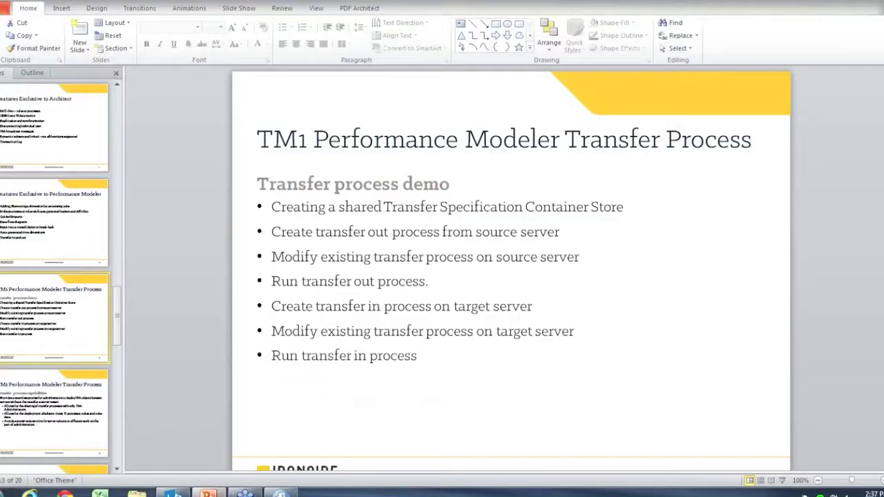
left_click(782, 480)
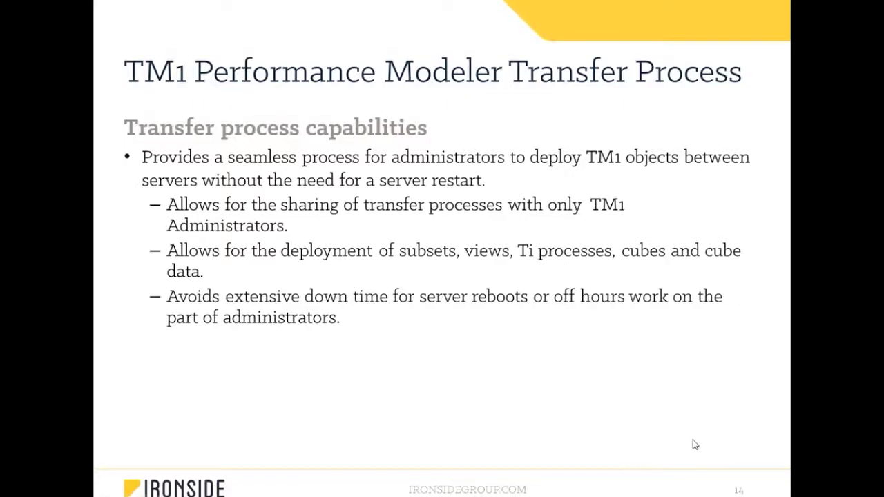
key("Right")
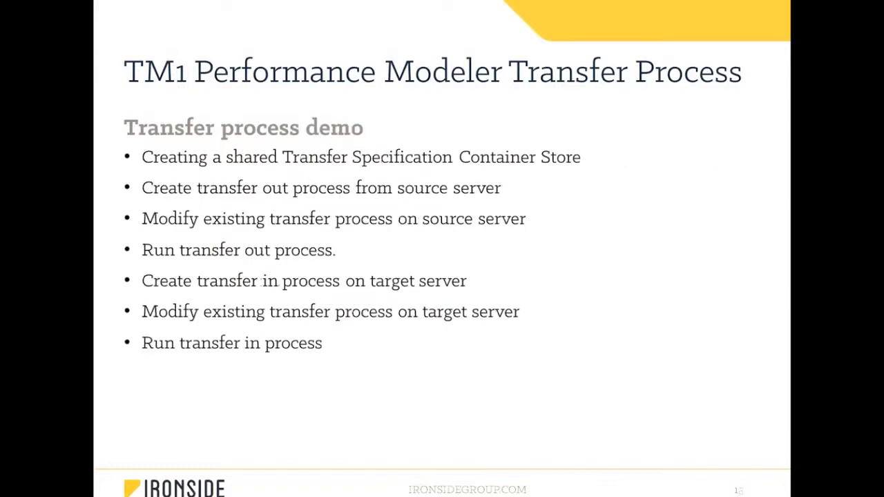
key("Left")
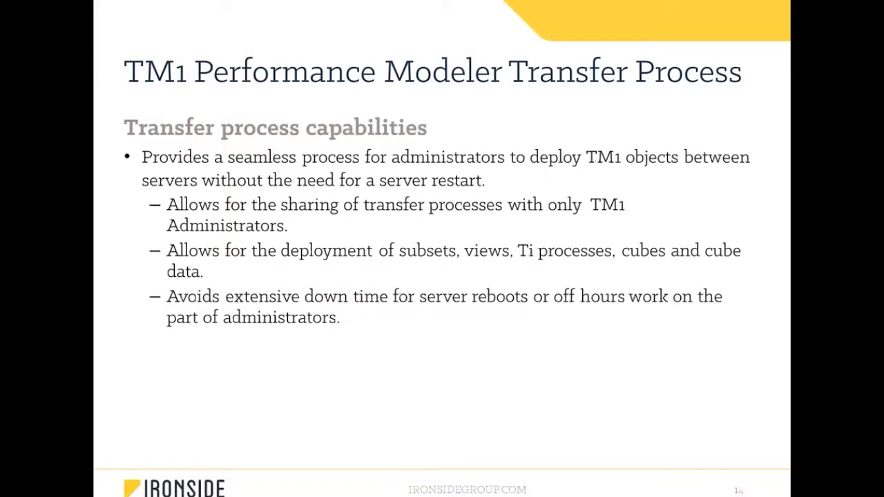